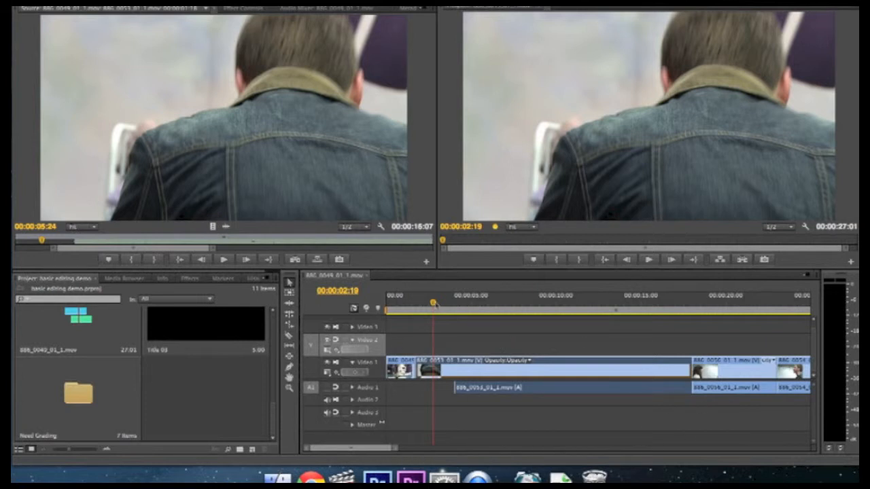
Step: Preview the edit around the 14-second mark, then open the Need Grading bin
{"action": "left_click", "coordinate": [484, 309]}
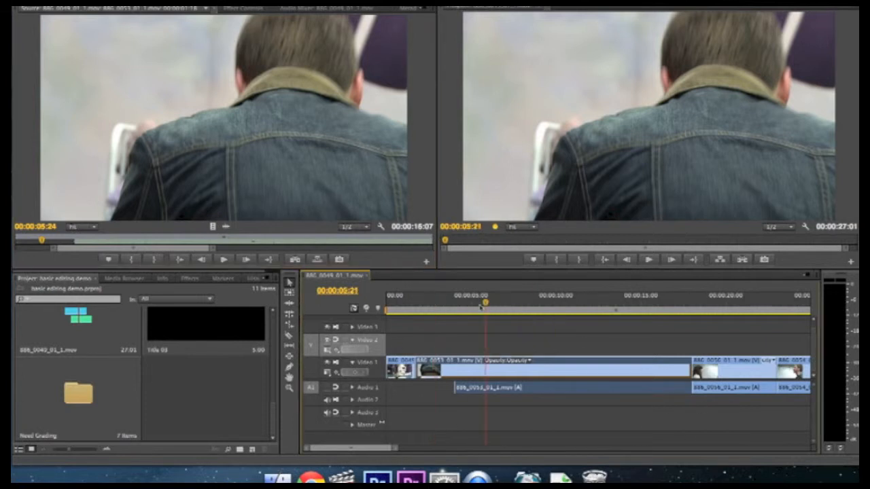
{"action": "left_click_drag", "start_coordinate": [487, 306], "coordinate": [539, 311]}
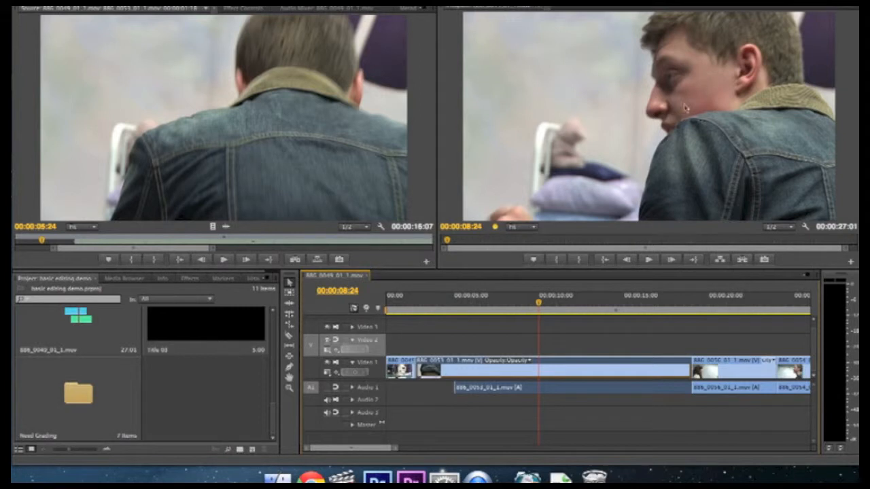
{"action": "double_click", "coordinate": [84, 399]}
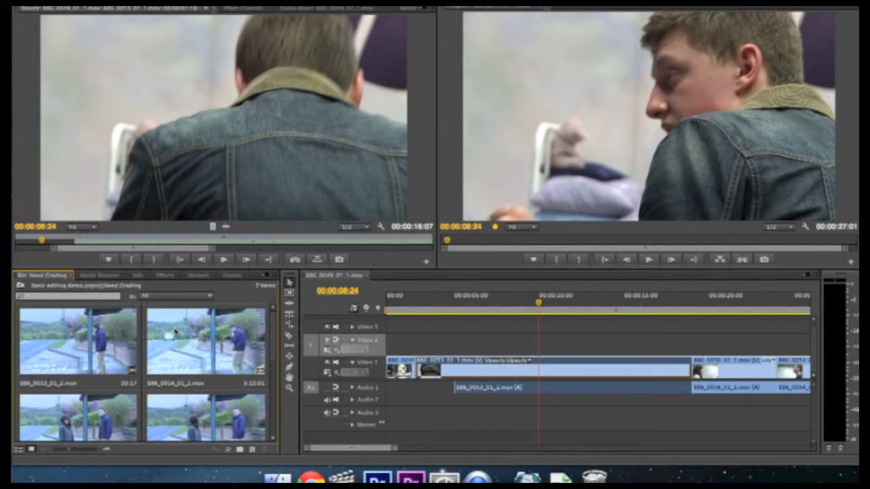
Step: Maximize the Need Grading bin, enlarge the clip thumbnails, then restore the normal layout
{"action": "key", "text": "grave"}
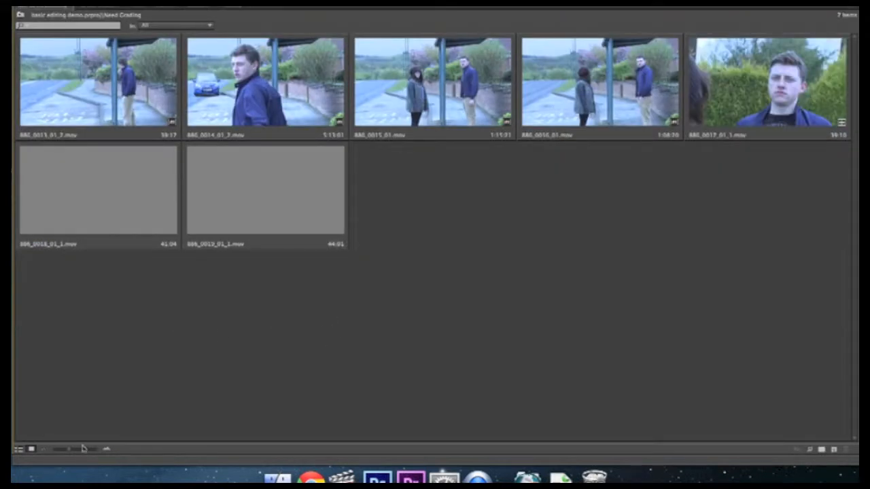
{"action": "left_click_drag", "start_coordinate": [72, 451], "coordinate": [94, 452]}
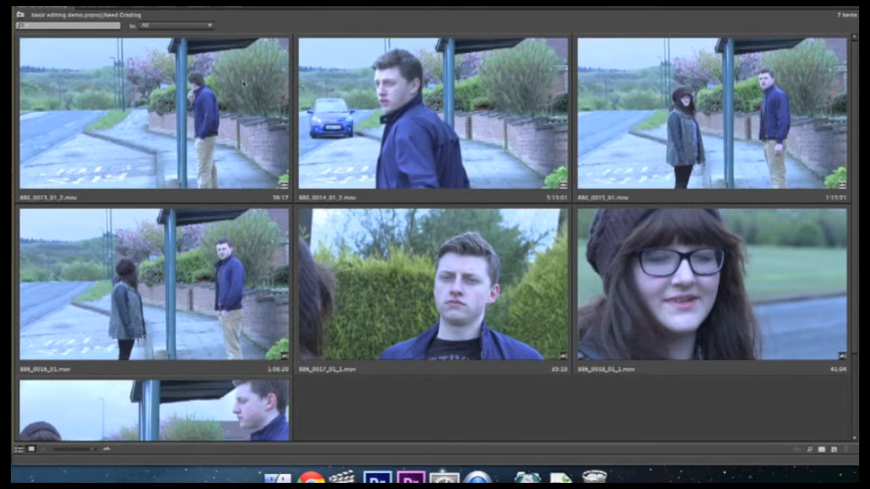
{"action": "key", "text": "grave"}
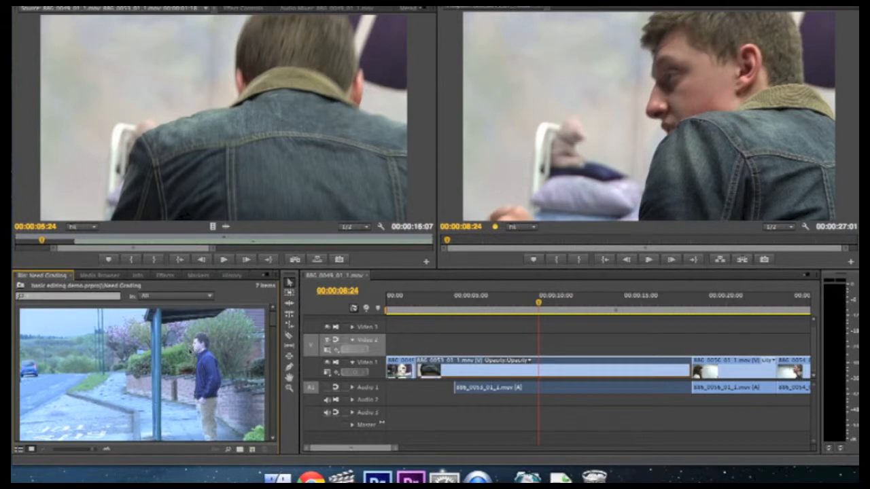
Step: Preview the bus-stop clip 886_0010_01_1.mov and make a new sequence from it
{"action": "left_click_drag", "start_coordinate": [272, 317], "coordinate": [273, 431]}
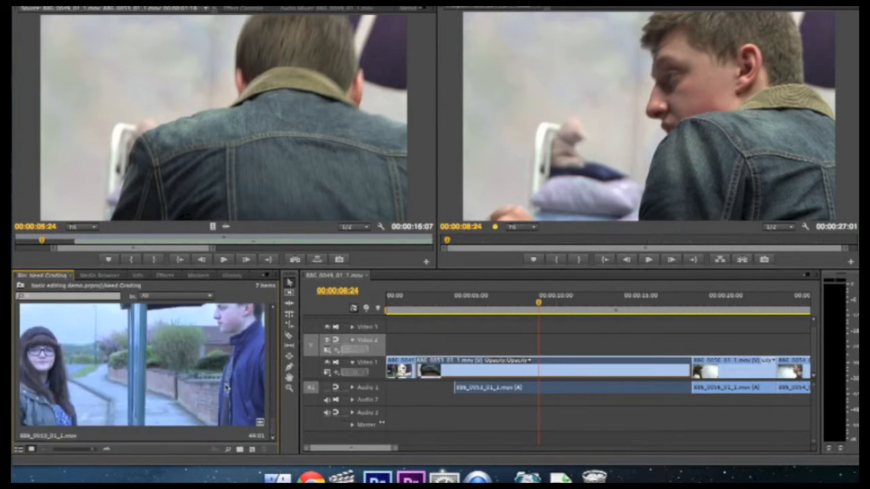
{"action": "left_click", "coordinate": [68, 396]}
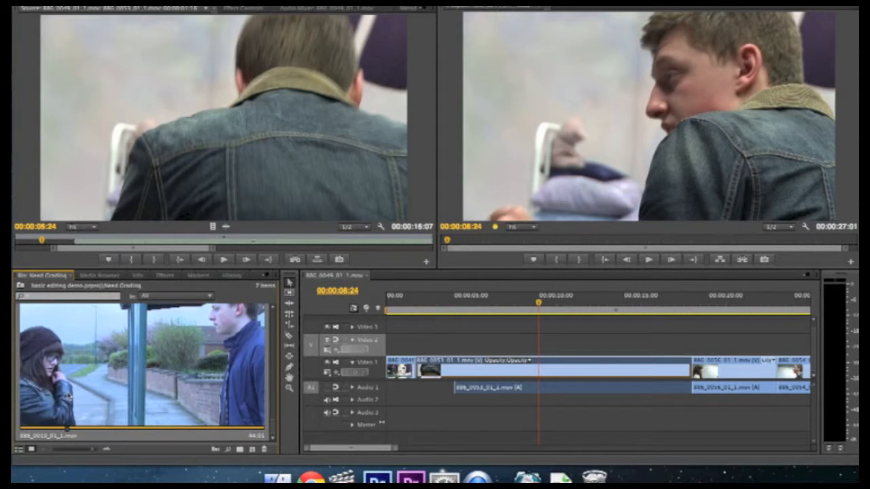
{"action": "left_click_drag", "start_coordinate": [69, 429], "coordinate": [207, 430]}
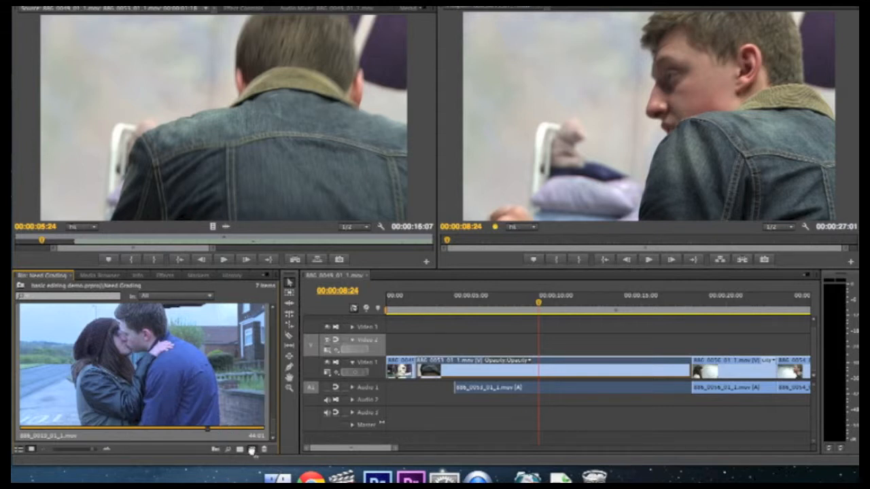
{"action": "left_click_drag", "start_coordinate": [142, 365], "coordinate": [251, 452]}
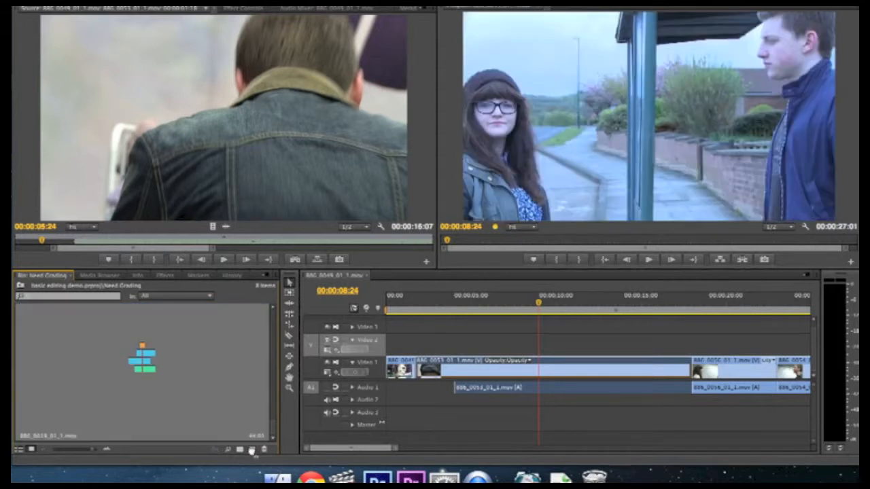
Step: Name the new sequence 'Colour correction' and shrink the bin thumbnails
{"action": "left_click", "coordinate": [86, 437]}
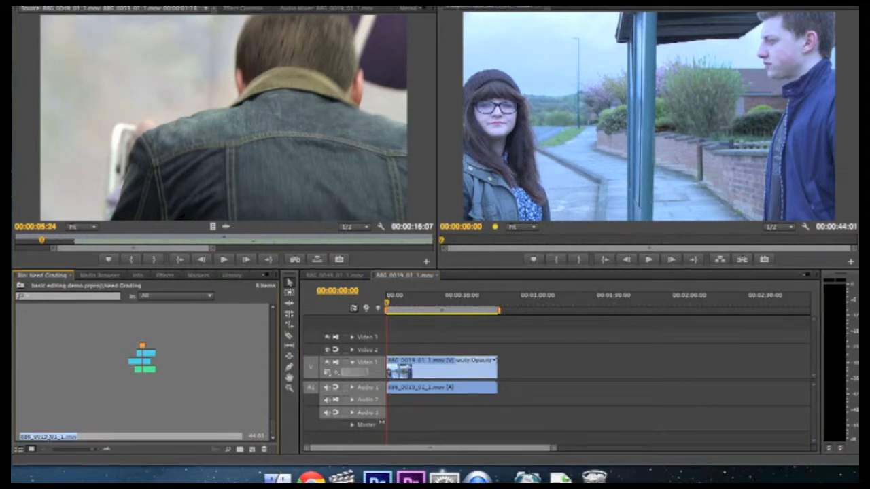
{"action": "key", "text": "BackSpace"}
{"action": "key", "text": "Return"}
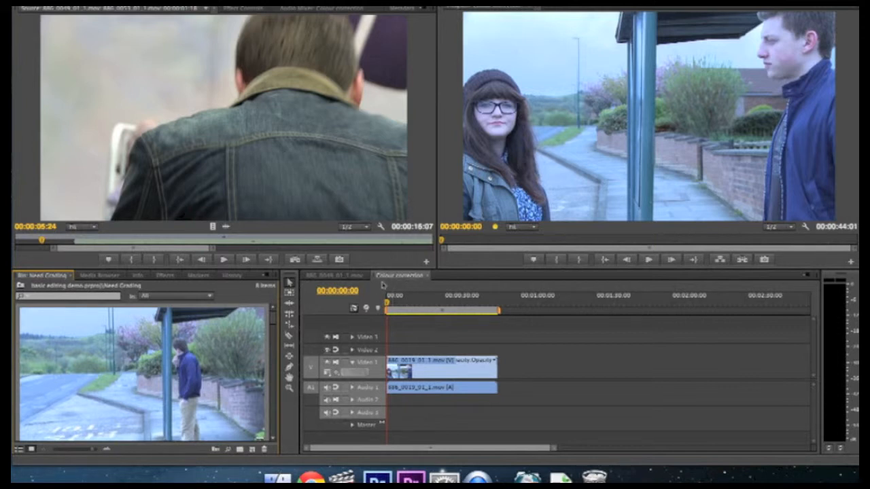
{"action": "left_click_drag", "start_coordinate": [94, 454], "coordinate": [64, 453]}
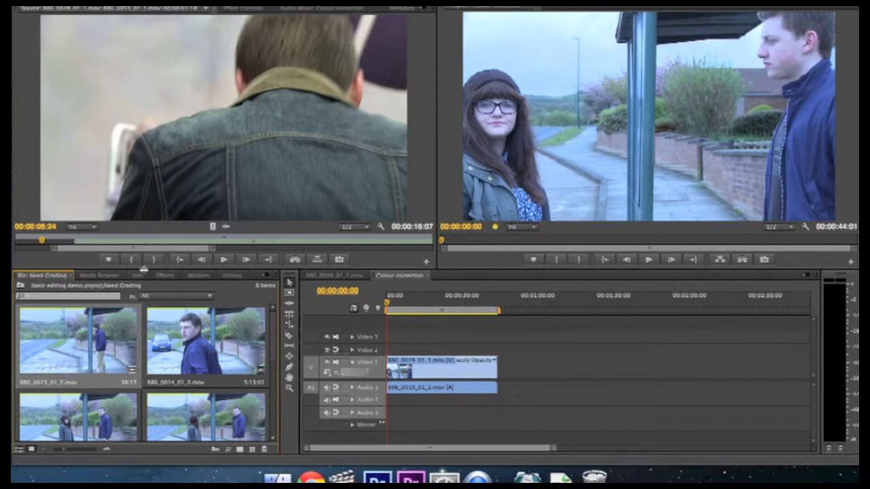
Step: Drag Fast Color Corrector from Video Effects > Color Correction onto the Video 1 clip
{"action": "left_click", "coordinate": [163, 275]}
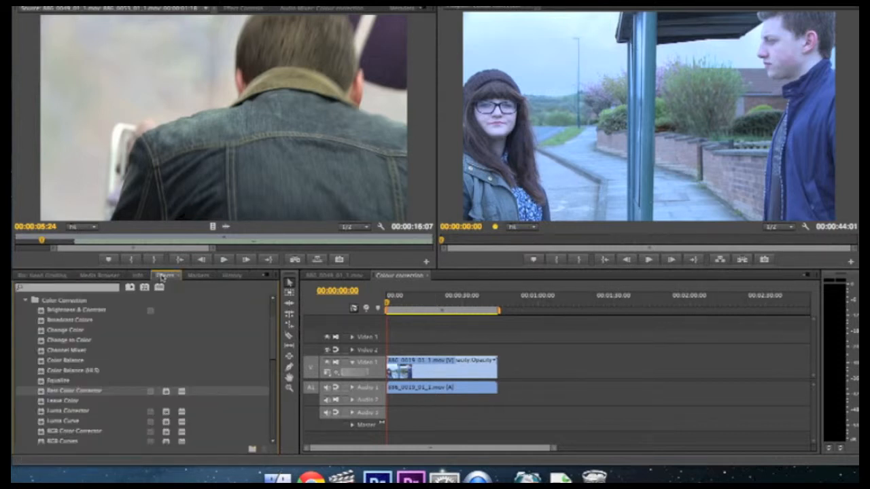
{"action": "left_click", "coordinate": [25, 301]}
{"action": "scroll", "coordinate": [68, 313], "scroll_direction": "up", "scroll_amount": 5}
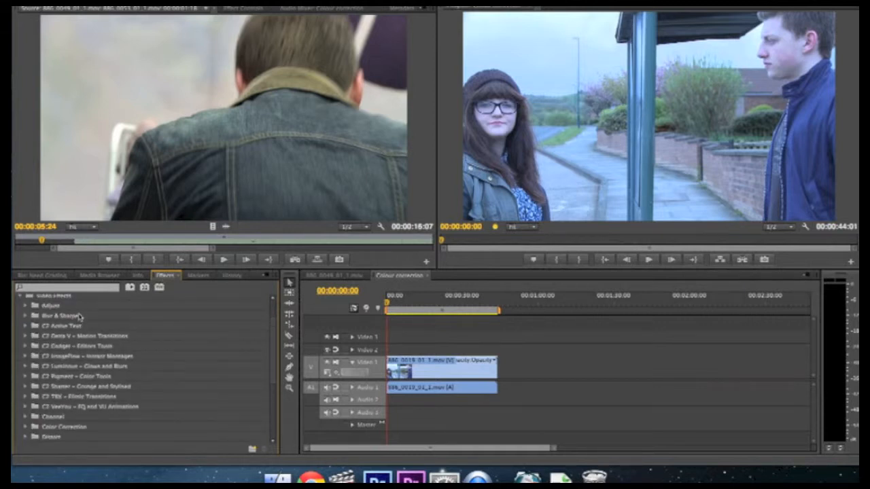
{"action": "left_click", "coordinate": [23, 317]}
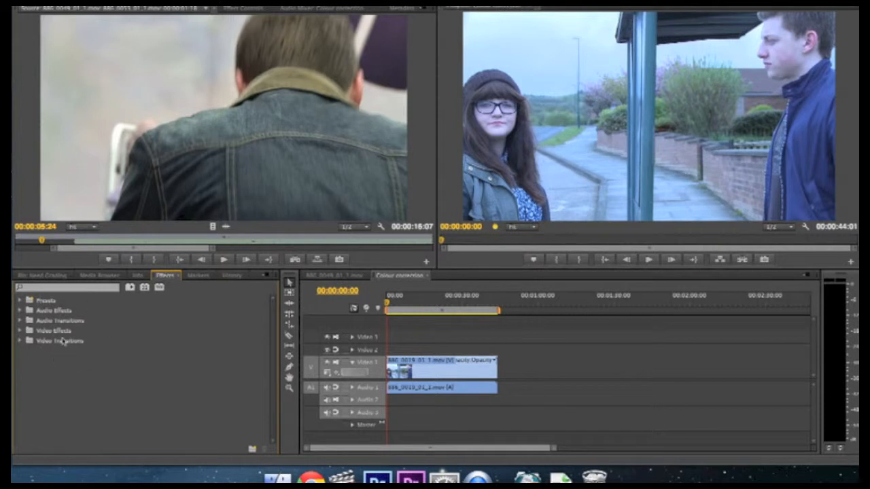
{"action": "left_click", "coordinate": [21, 331]}
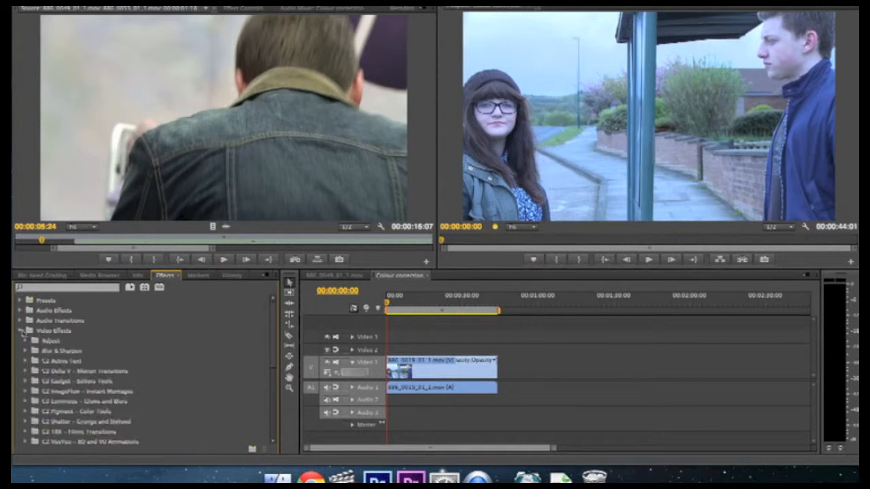
{"action": "scroll", "coordinate": [47, 346], "scroll_direction": "down", "scroll_amount": 3}
{"action": "scroll", "coordinate": [51, 348], "scroll_direction": "down", "scroll_amount": 5}
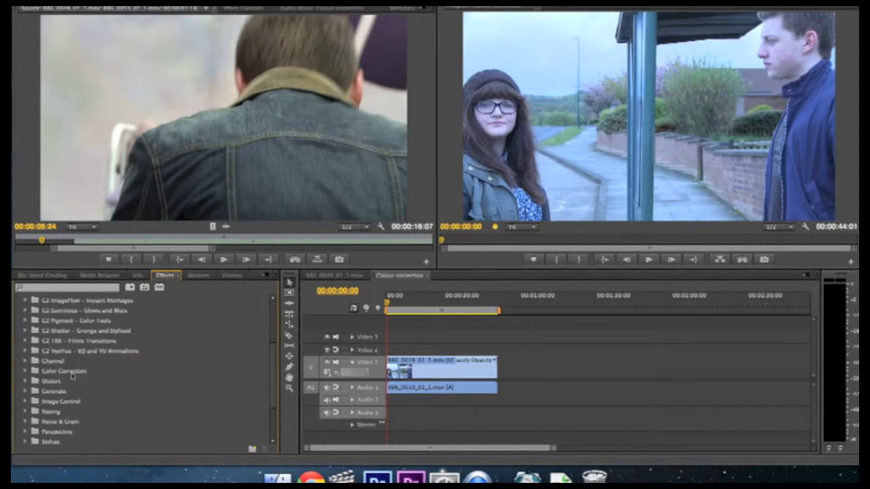
{"action": "left_click", "coordinate": [25, 371]}
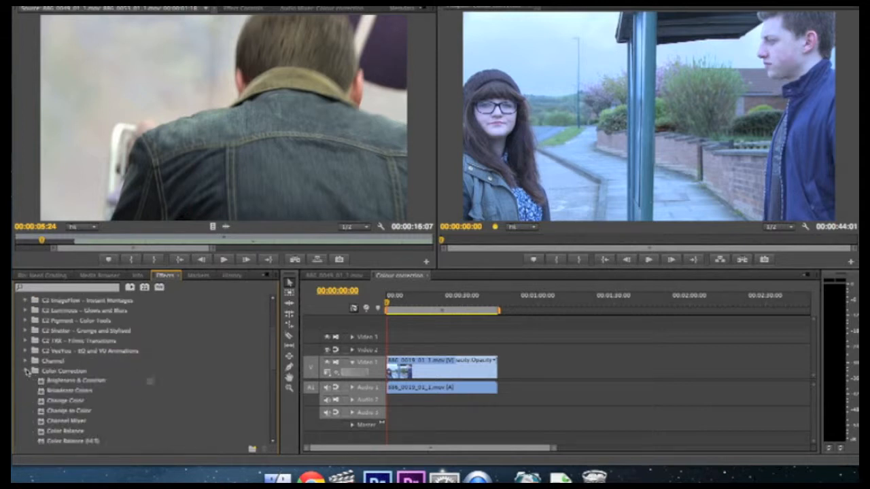
{"action": "scroll", "coordinate": [60, 389], "scroll_direction": "down", "scroll_amount": 5}
{"action": "scroll", "coordinate": [63, 389], "scroll_direction": "down", "scroll_amount": 6}
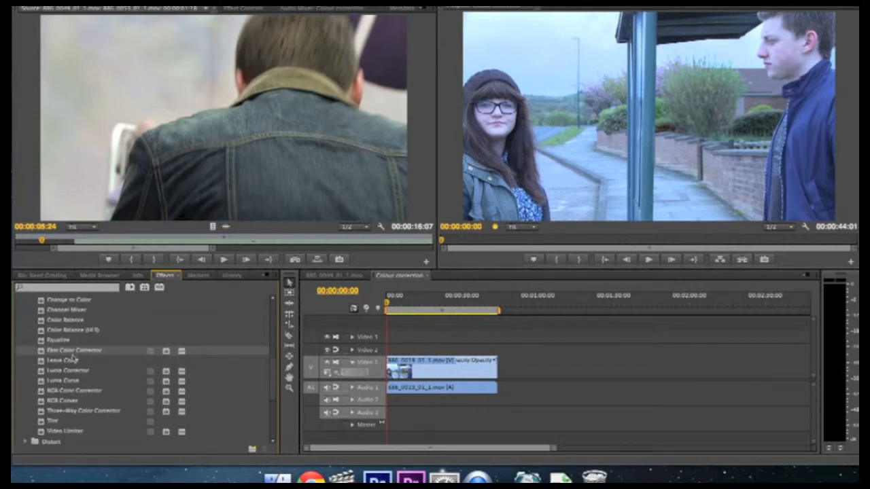
{"action": "left_click_drag", "start_coordinate": [41, 352], "coordinate": [418, 375]}
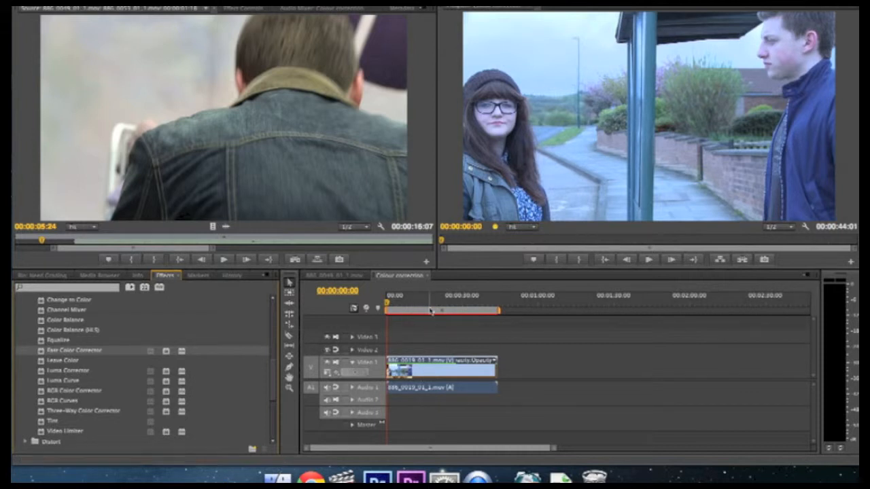
Step: Review the Fast Color Corrector settings, then deselect the clip and scrub to the kiss shot
{"action": "left_click", "coordinate": [239, 9]}
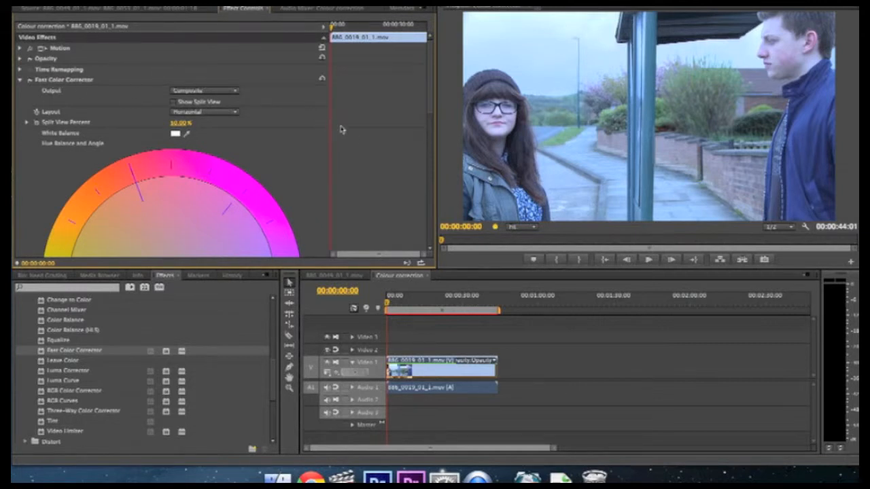
{"action": "scroll", "coordinate": [353, 136], "scroll_direction": "down", "scroll_amount": 5}
{"action": "scroll", "coordinate": [353, 137], "scroll_direction": "down", "scroll_amount": 8}
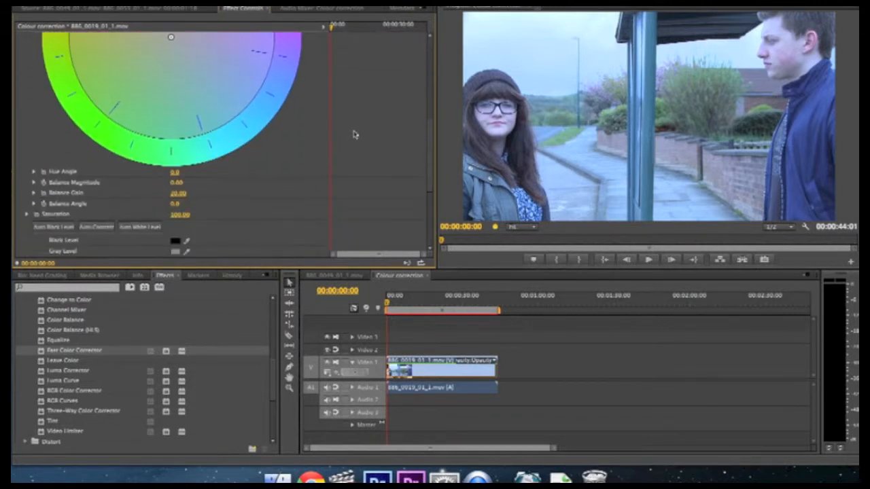
{"action": "scroll", "coordinate": [353, 133], "scroll_direction": "up", "scroll_amount": 10}
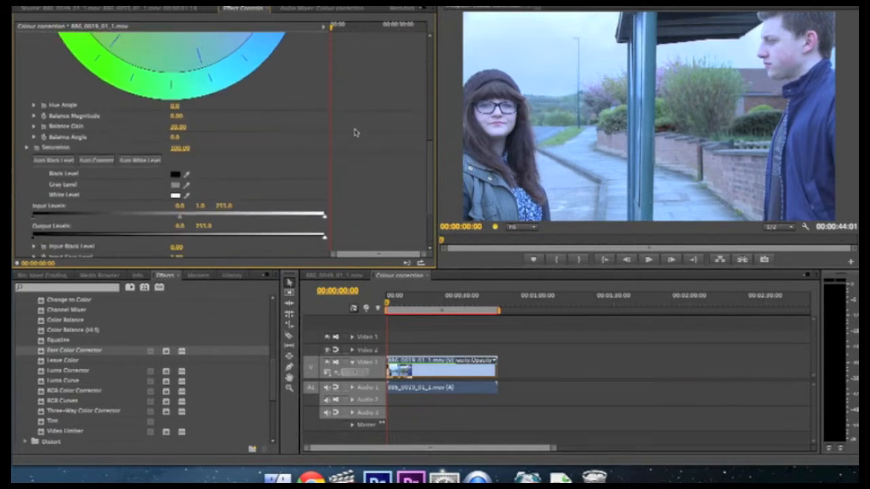
{"action": "scroll", "coordinate": [353, 131], "scroll_direction": "up", "scroll_amount": 2}
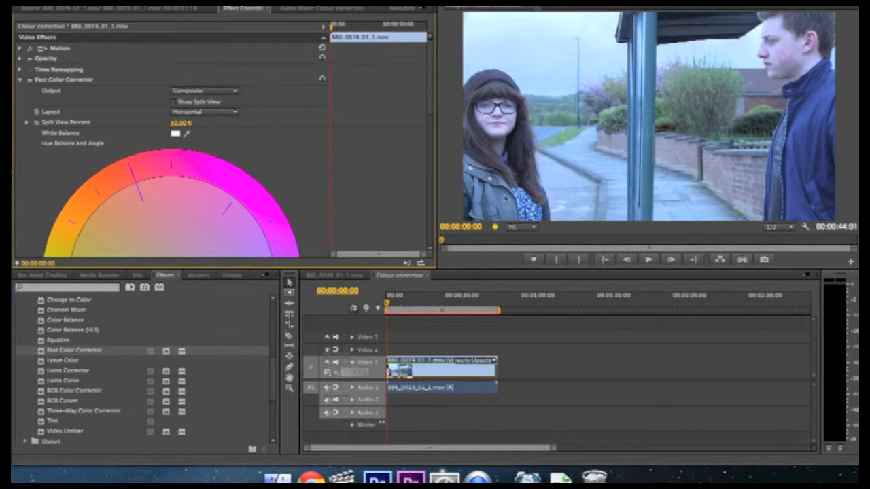
{"action": "left_click", "coordinate": [427, 338]}
{"action": "left_click_drag", "start_coordinate": [388, 307], "coordinate": [467, 311]}
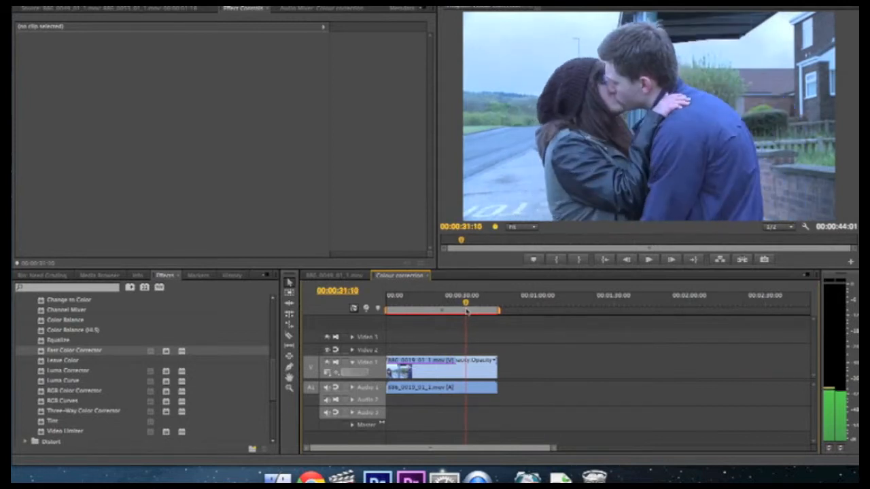
Step: Open the kissing clip's Fast Color Corrector settings and set the split-view layout to Vertical
{"action": "double_click", "coordinate": [454, 373]}
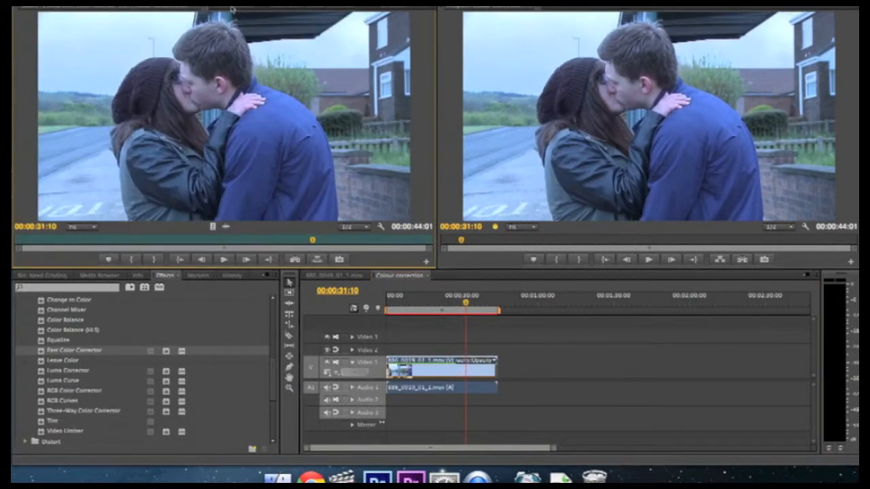
{"action": "left_click", "coordinate": [231, 8]}
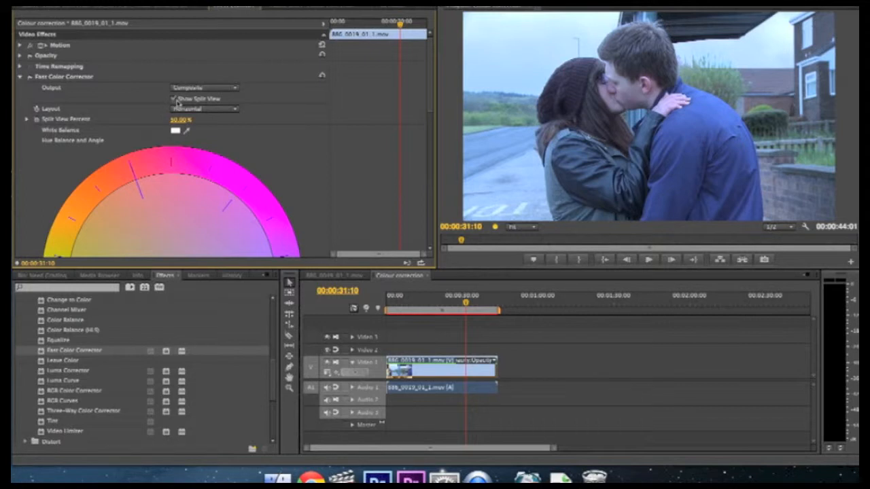
{"action": "left_click", "coordinate": [235, 111]}
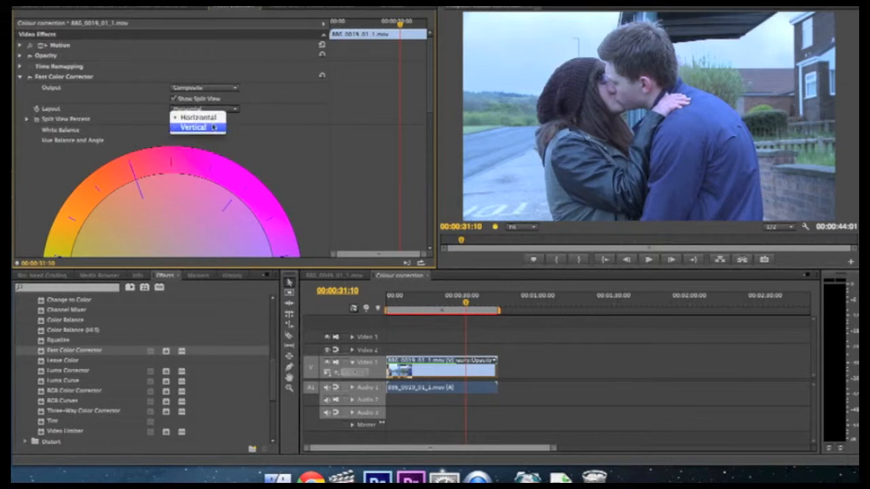
{"action": "left_click", "coordinate": [214, 127]}
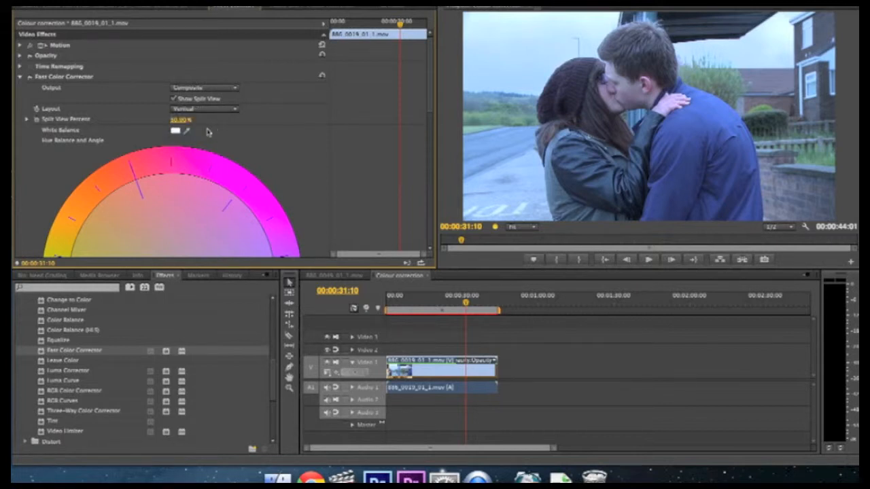
Step: Set white balance by sampling a neutral area, then switch the split layout to Horizontal
{"action": "left_click", "coordinate": [187, 130]}
{"action": "left_click", "coordinate": [838, 59]}
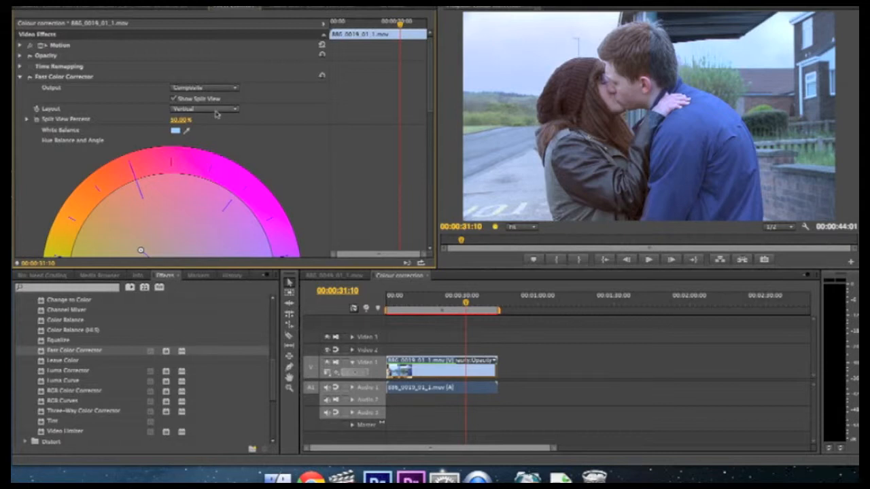
{"action": "left_click", "coordinate": [237, 110]}
{"action": "left_click", "coordinate": [208, 122]}
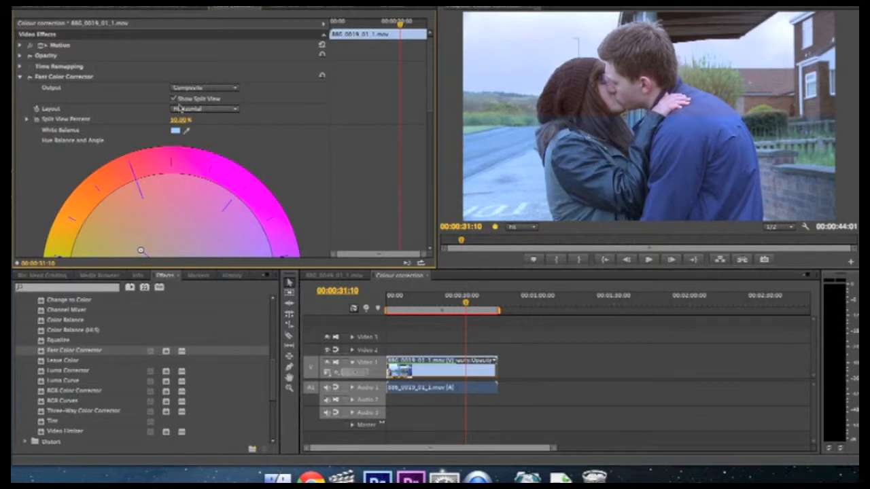
Step: Set the split-view layout to Vertical and move the playhead to the two-shot at 00:00:17:15
{"action": "left_click", "coordinate": [237, 111]}
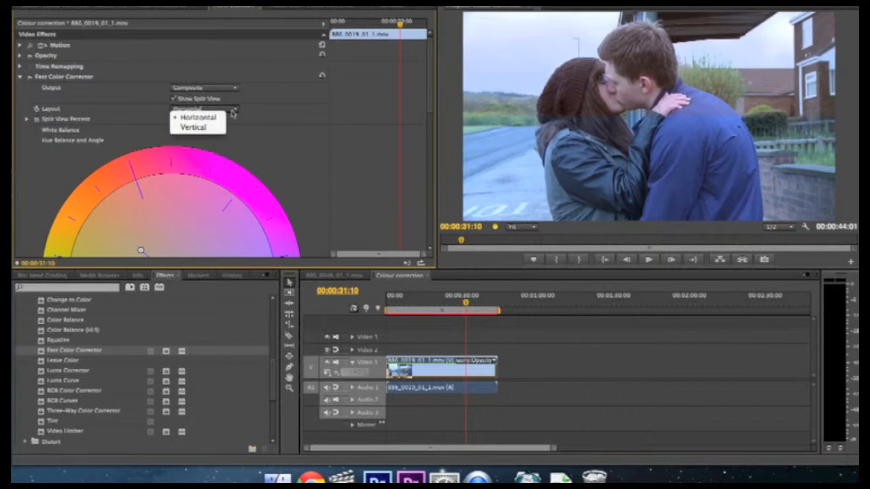
{"action": "left_click", "coordinate": [208, 128]}
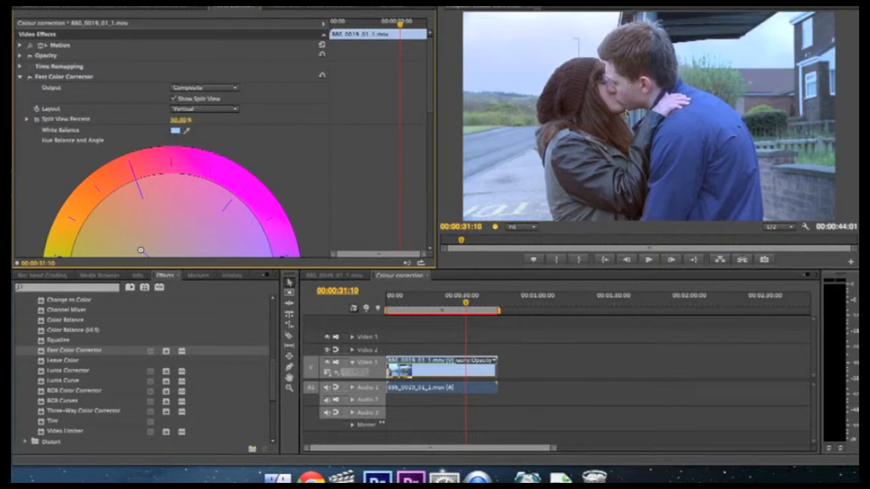
{"action": "left_click_drag", "start_coordinate": [466, 303], "coordinate": [431, 309]}
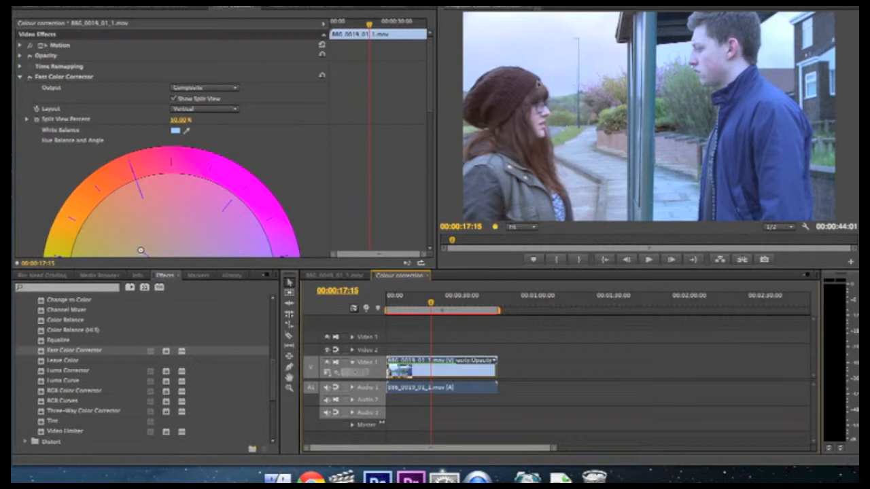
{"action": "left_click", "coordinate": [175, 99]}
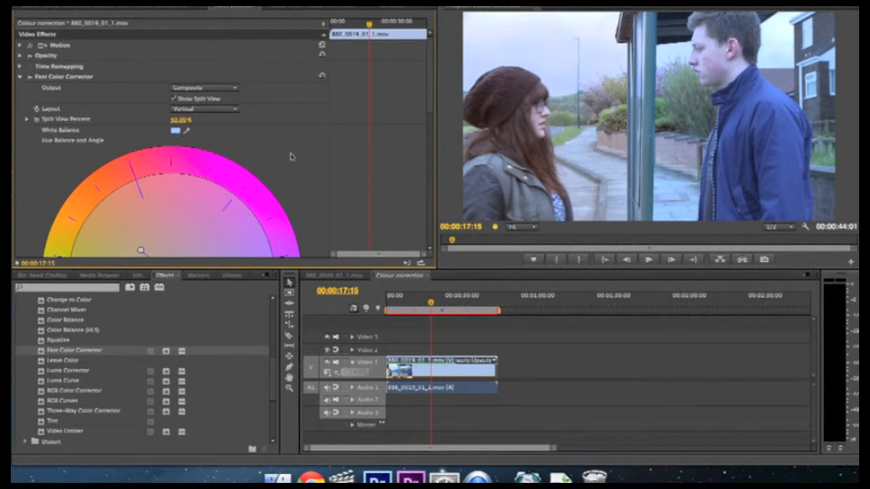
{"action": "scroll", "coordinate": [292, 157], "scroll_direction": "down", "scroll_amount": 5}
{"action": "scroll", "coordinate": [308, 157], "scroll_direction": "down", "scroll_amount": 6}
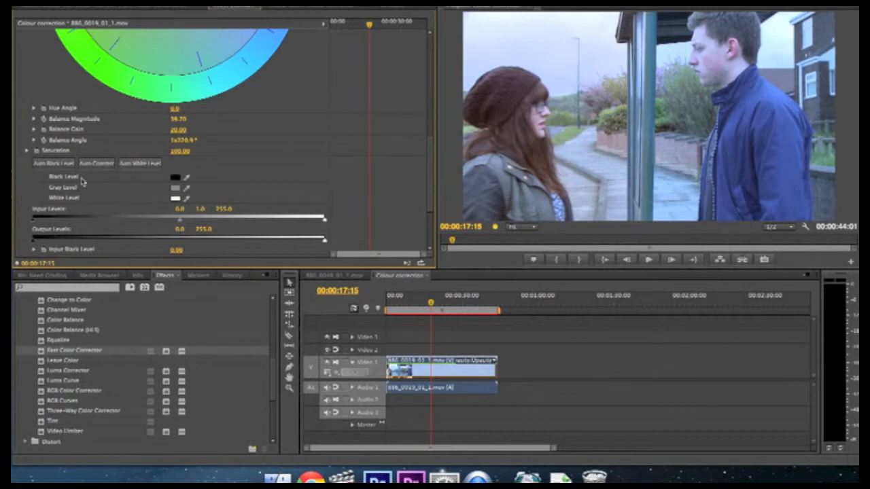
Step: Sample the black and white levels from dark and bright areas of the Program monitor
{"action": "left_click", "coordinate": [188, 177]}
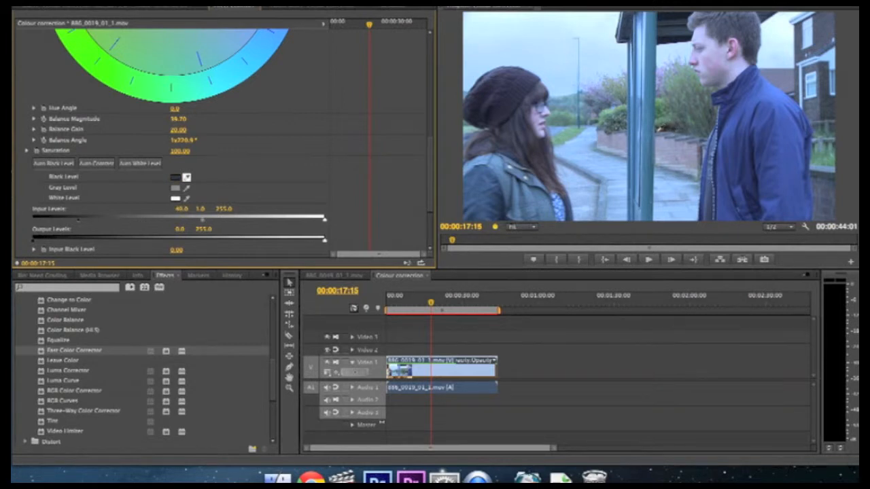
{"action": "left_click", "coordinate": [656, 134]}
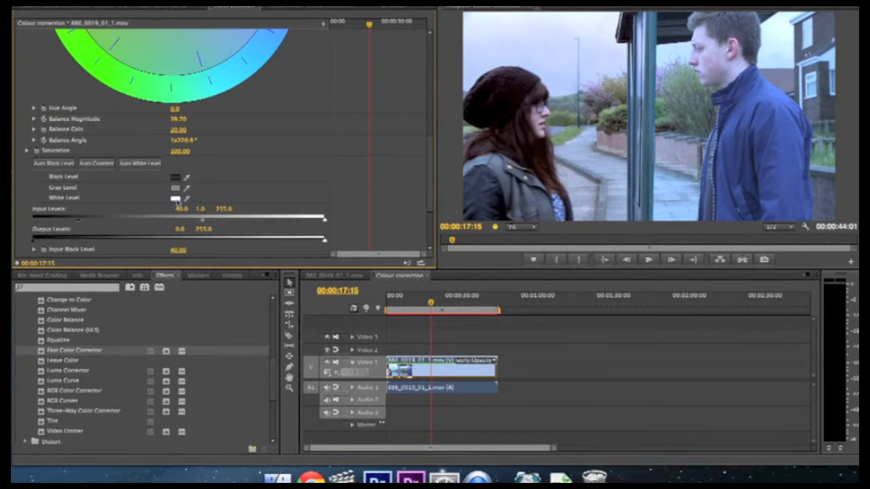
{"action": "left_click", "coordinate": [187, 198]}
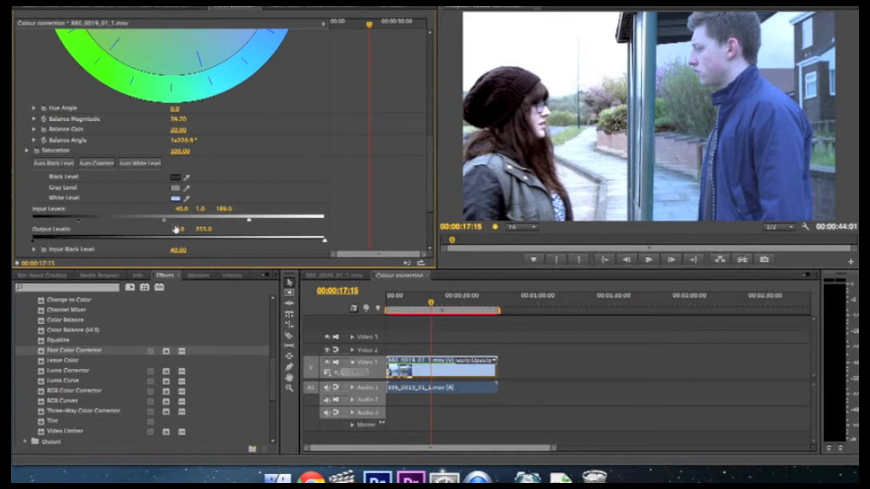
Step: Fine-tune the Input Levels to black 45.6, grey 1.1 and white 236.5
{"action": "left_click_drag", "start_coordinate": [250, 224], "coordinate": [304, 223]}
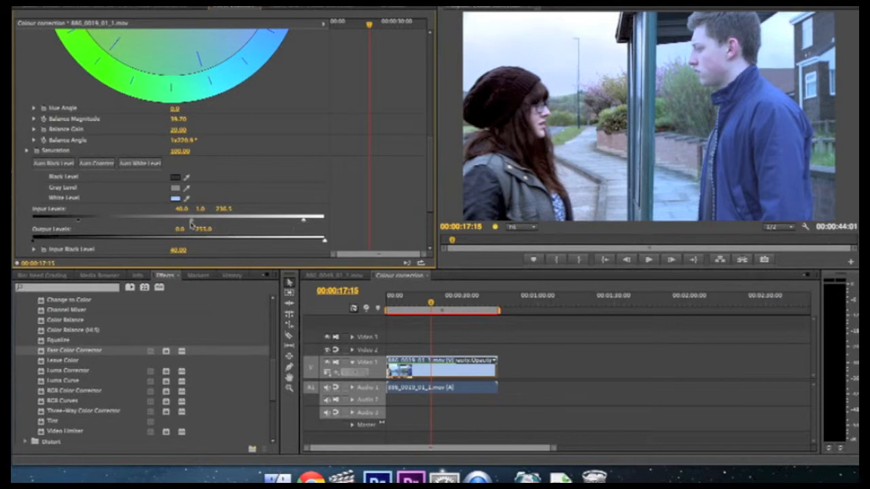
{"action": "left_click_drag", "start_coordinate": [191, 223], "coordinate": [195, 223]}
{"action": "left_click_drag", "start_coordinate": [72, 222], "coordinate": [91, 222]}
{"action": "scroll", "coordinate": [384, 90], "scroll_direction": "down", "scroll_amount": 1}
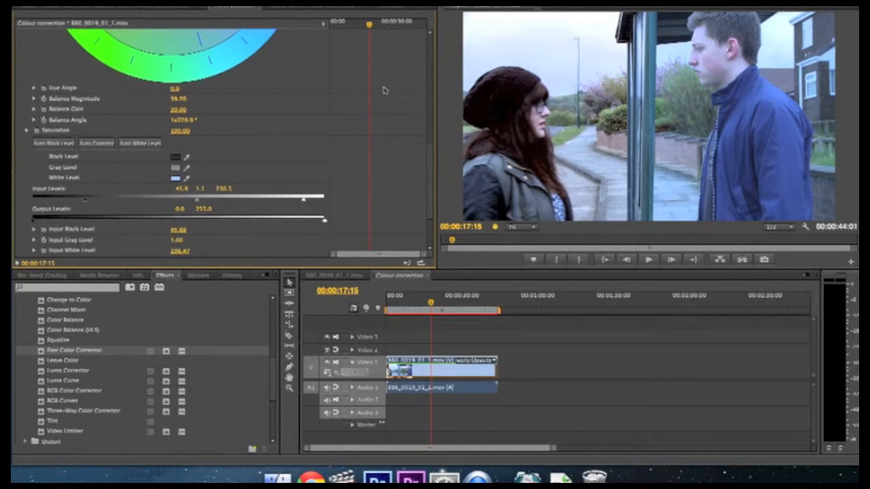
{"action": "scroll", "coordinate": [384, 88], "scroll_direction": "up", "scroll_amount": 8}
{"action": "scroll", "coordinate": [384, 86], "scroll_direction": "up", "scroll_amount": 5}
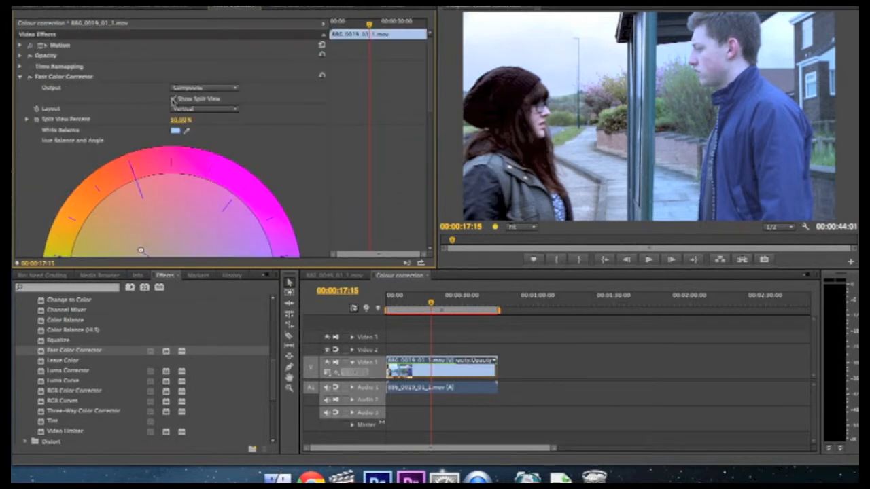
Step: Toggle Show Split View to compare, then lower the input black level to 38.5
{"action": "left_click", "coordinate": [173, 100]}
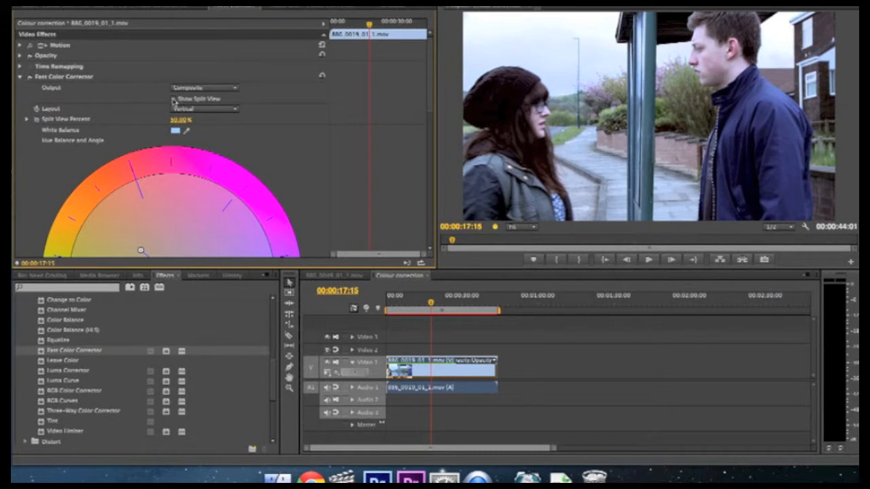
{"action": "left_click", "coordinate": [173, 100]}
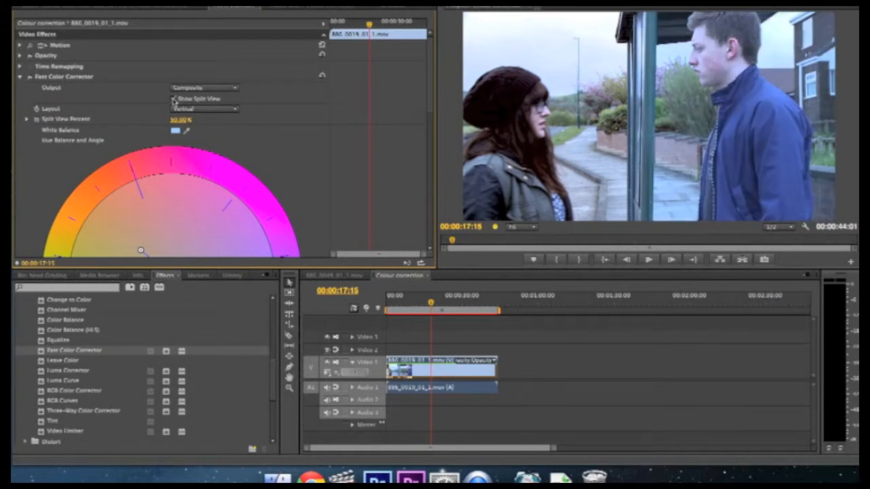
{"action": "left_click", "coordinate": [173, 100]}
{"action": "scroll", "coordinate": [262, 138], "scroll_direction": "down", "scroll_amount": 10}
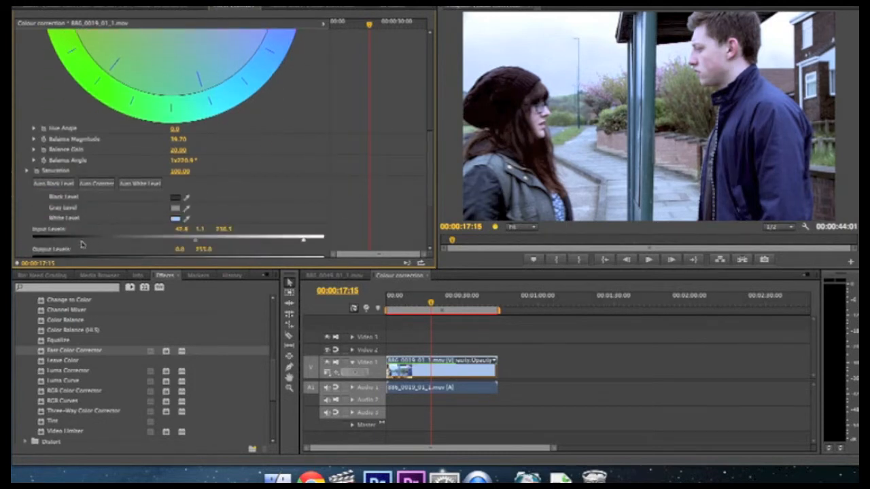
{"action": "left_click_drag", "start_coordinate": [77, 244], "coordinate": [75, 244]}
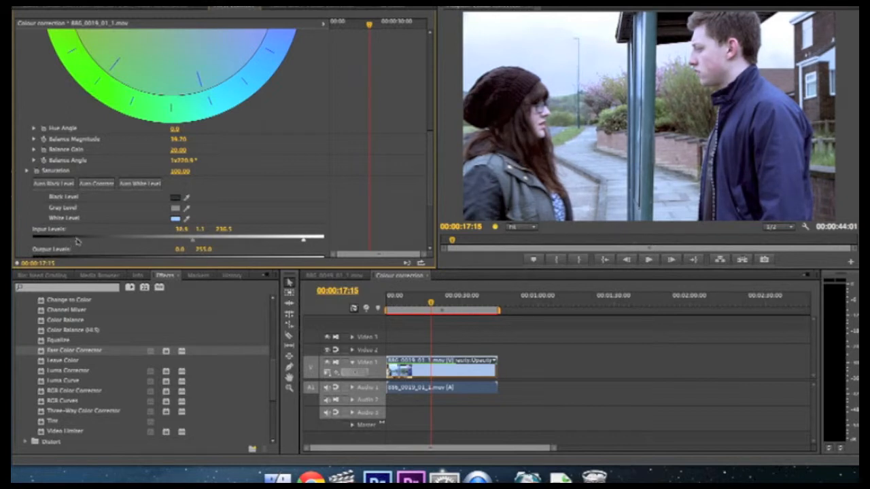
{"action": "scroll", "coordinate": [400, 147], "scroll_direction": "up", "scroll_amount": 8}
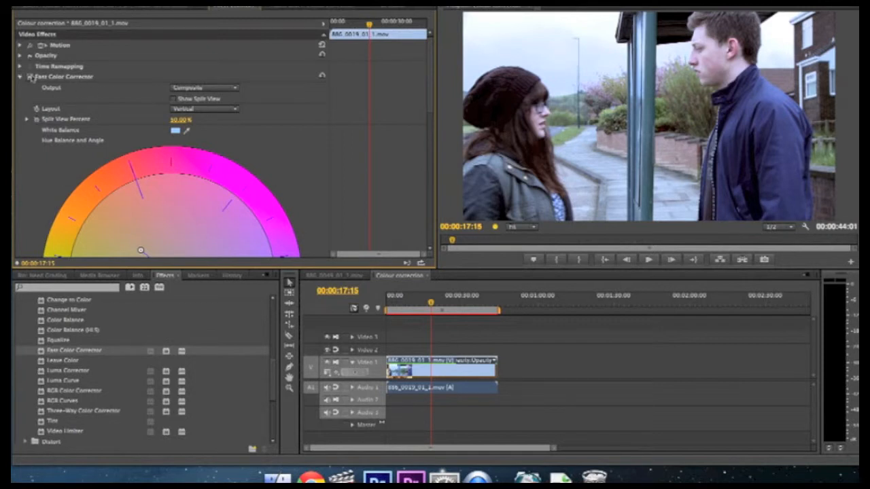
Step: Toggle the Fast Color Corrector off and on twice to compare, then move the playhead to 00:00:28:10
{"action": "left_click", "coordinate": [30, 77]}
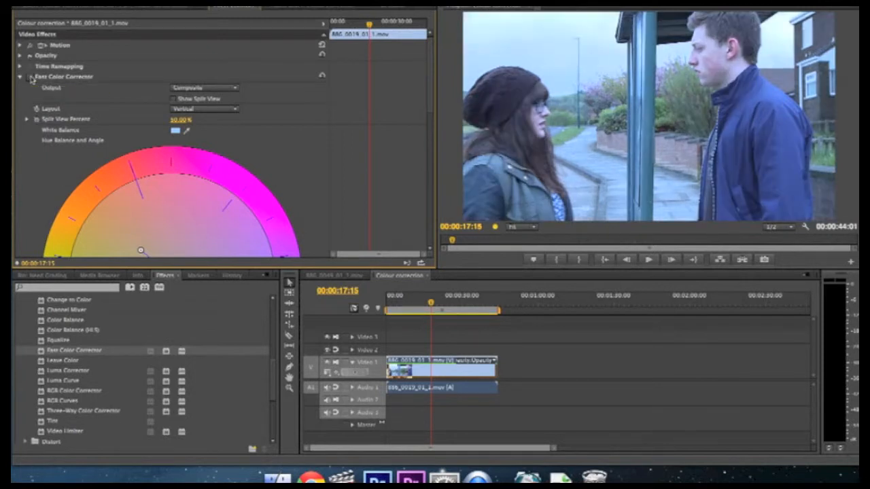
{"action": "left_click", "coordinate": [29, 77]}
{"action": "left_click", "coordinate": [30, 78]}
{"action": "left_click", "coordinate": [30, 78]}
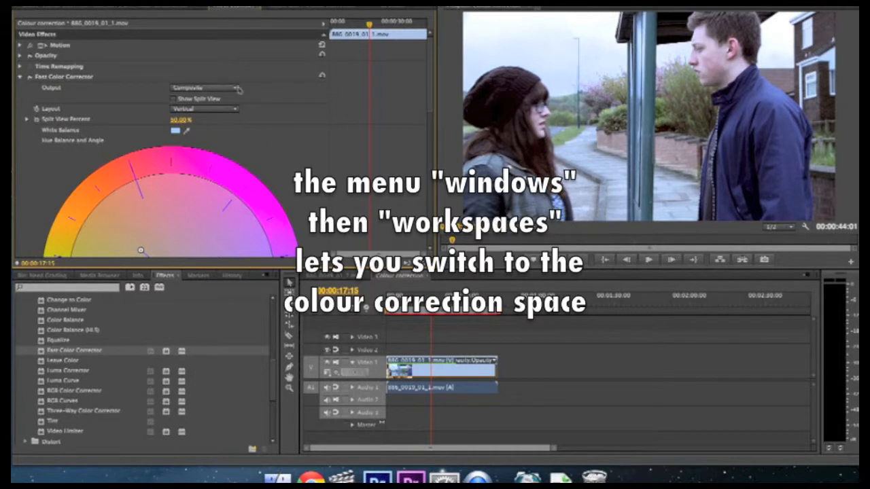
{"action": "left_click_drag", "start_coordinate": [433, 299], "coordinate": [458, 299]}
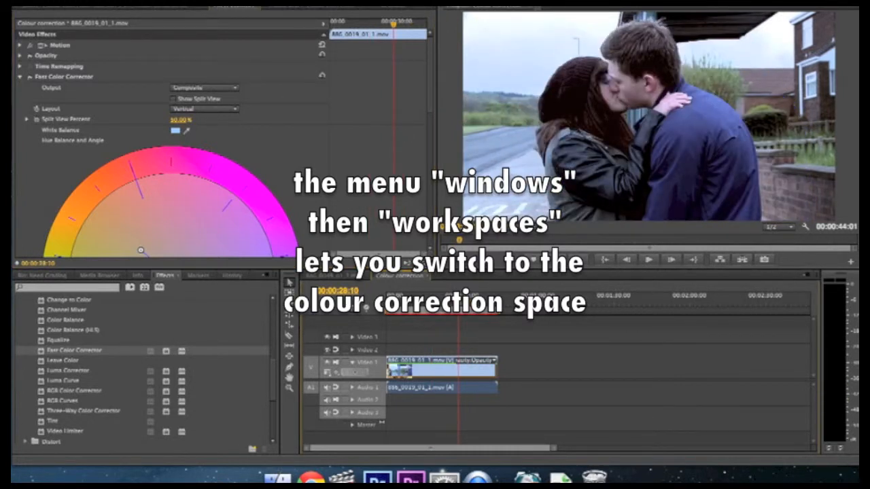
Step: Switch to the Color Correction workspace from the Window menu
{"action": "left_click", "coordinate": [304, 2]}
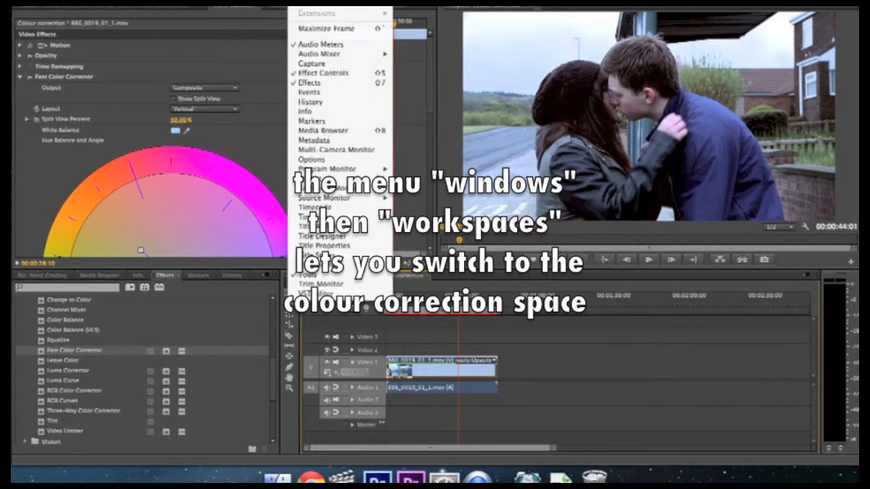
{"action": "mouse_move", "coordinate": [316, 3]}
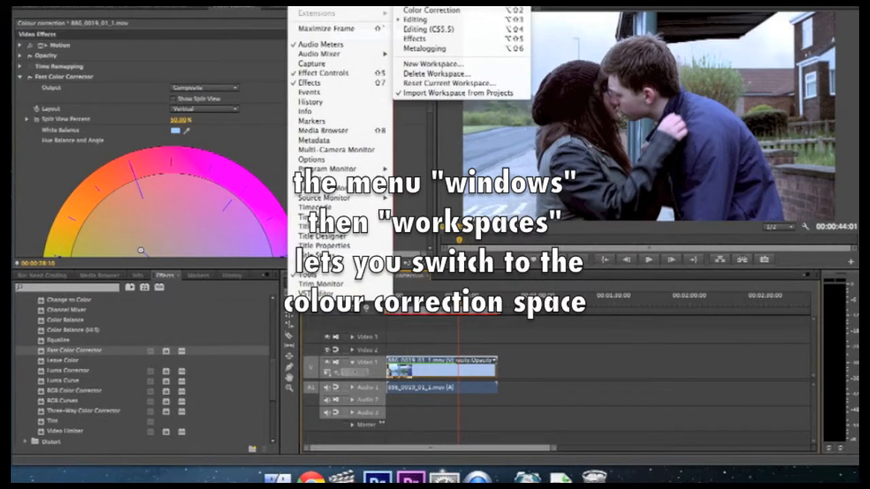
{"action": "left_click", "coordinate": [416, 12]}
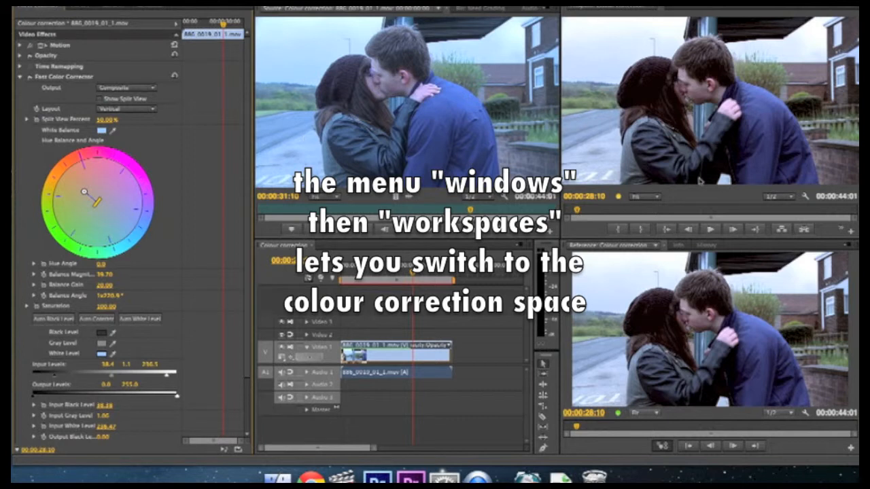
Step: Show the reference monitor as an RGB Parade and set input levels to 20.1 black and 241.0 white
{"action": "left_click", "coordinate": [850, 246]}
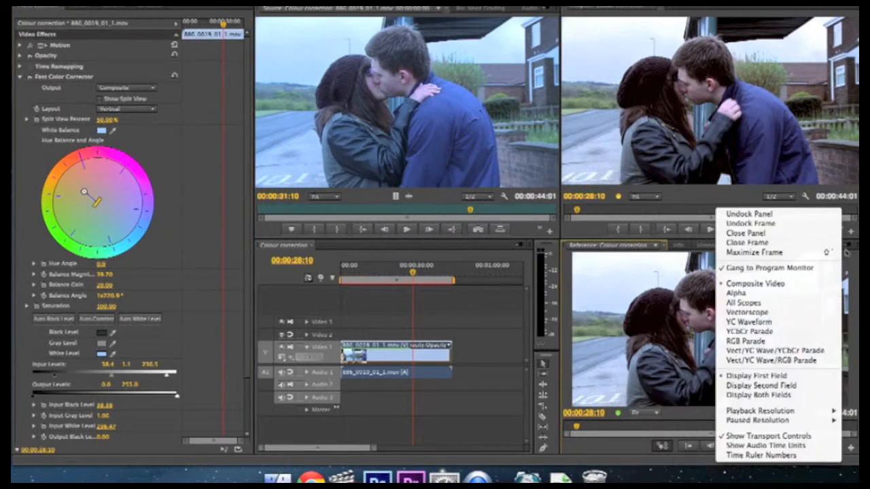
{"action": "left_click", "coordinate": [794, 342]}
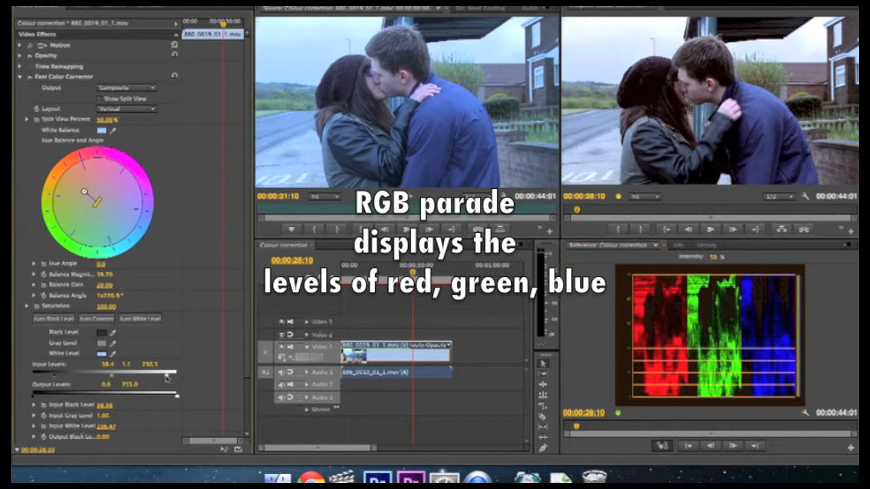
{"action": "left_click_drag", "start_coordinate": [166, 378], "coordinate": [183, 377]}
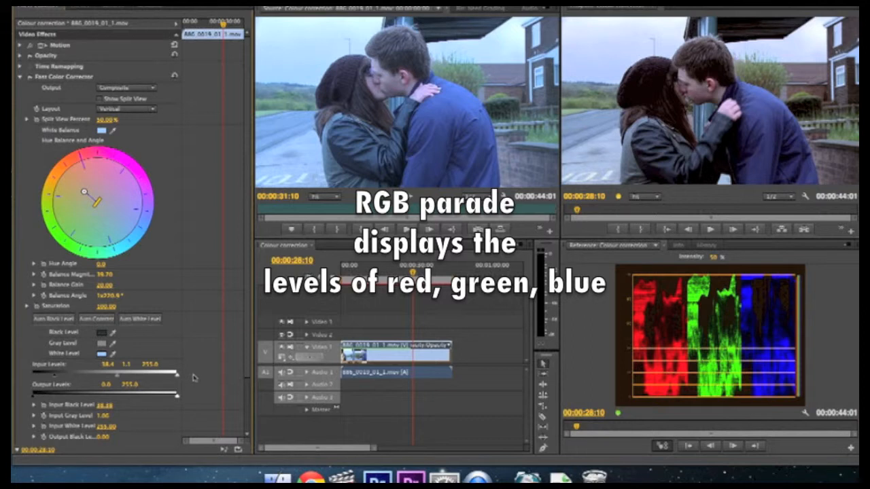
{"action": "left_click_drag", "start_coordinate": [180, 379], "coordinate": [170, 380]}
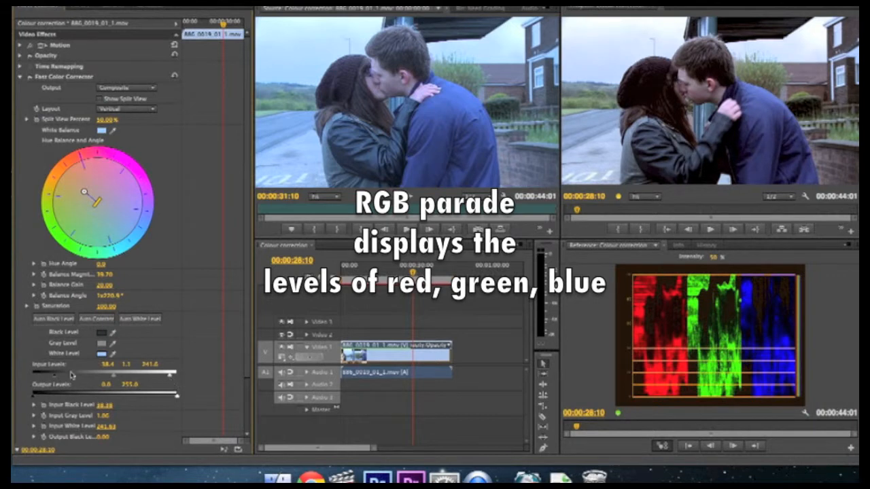
{"action": "mouse_move", "coordinate": [56, 379]}
{"action": "left_mouse_down"}
{"action": "mouse_move", "coordinate": [71, 379]}
{"action": "mouse_move", "coordinate": [45, 378]}
{"action": "left_mouse_up"}
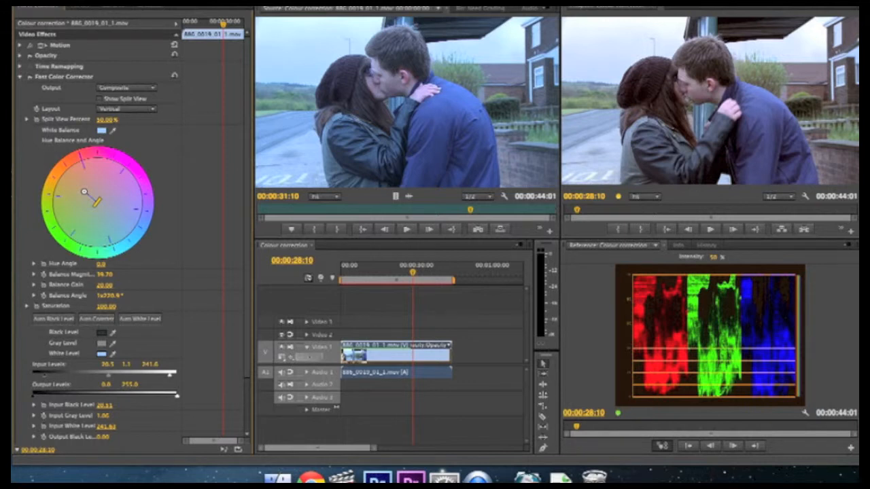
Step: Return to the Editing workspace and jump the playhead to the sequence end at 00:00:44:01
{"action": "left_click", "coordinate": [303, 2]}
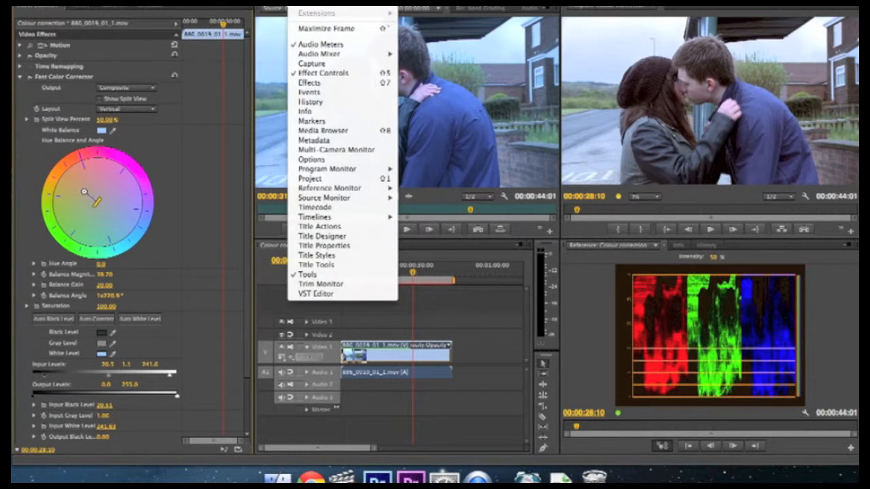
{"action": "mouse_move", "coordinate": [318, 2]}
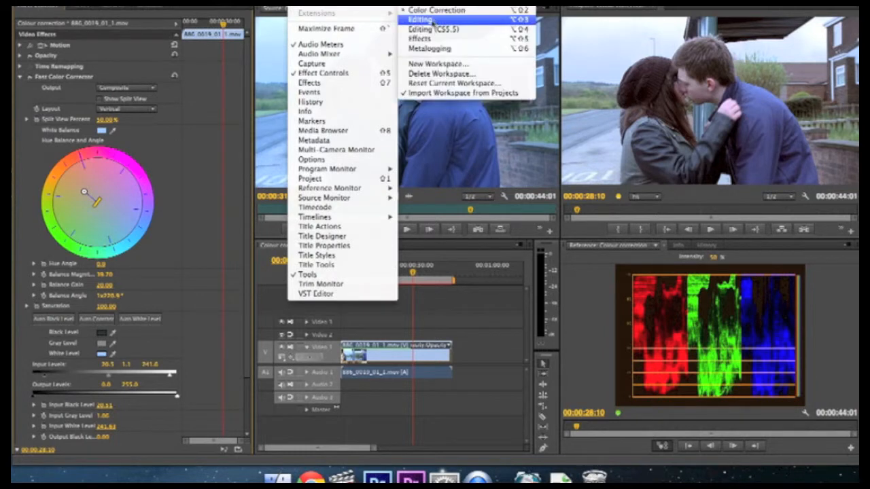
{"action": "left_click", "coordinate": [432, 21]}
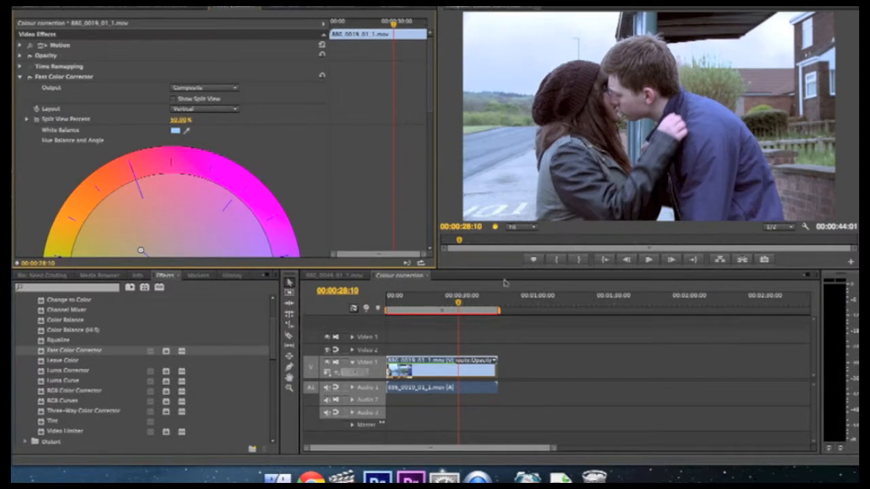
{"action": "left_click", "coordinate": [499, 286]}
{"action": "key", "text": "End"}
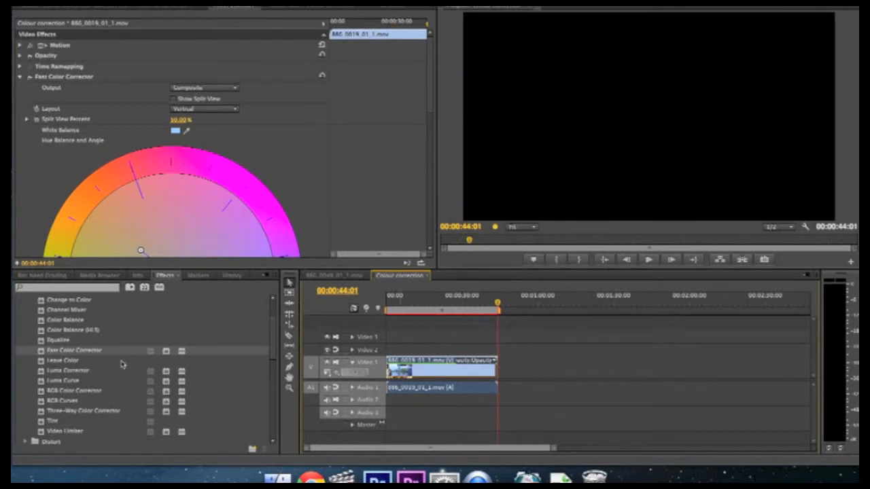
Step: Select six Need Grading clips, including 886_0018_01_1.mov and 886_0017_01_1.mov, and drop them after the first clip
{"action": "left_click", "coordinate": [50, 276]}
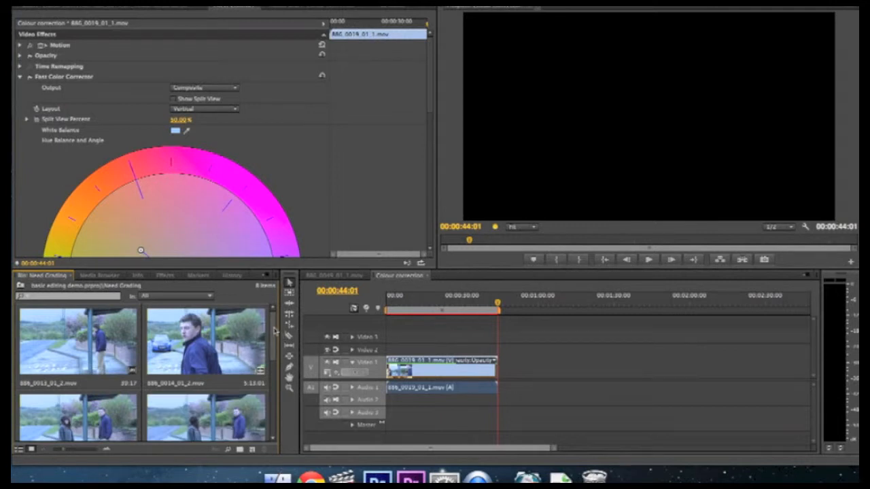
{"action": "scroll", "coordinate": [274, 336], "scroll_direction": "down", "scroll_amount": 5}
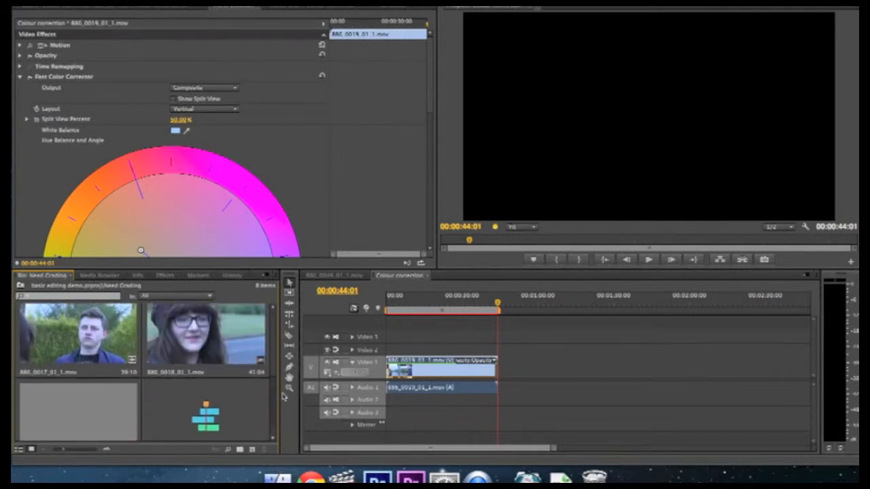
{"action": "left_click_drag", "start_coordinate": [285, 393], "coordinate": [285, 377]}
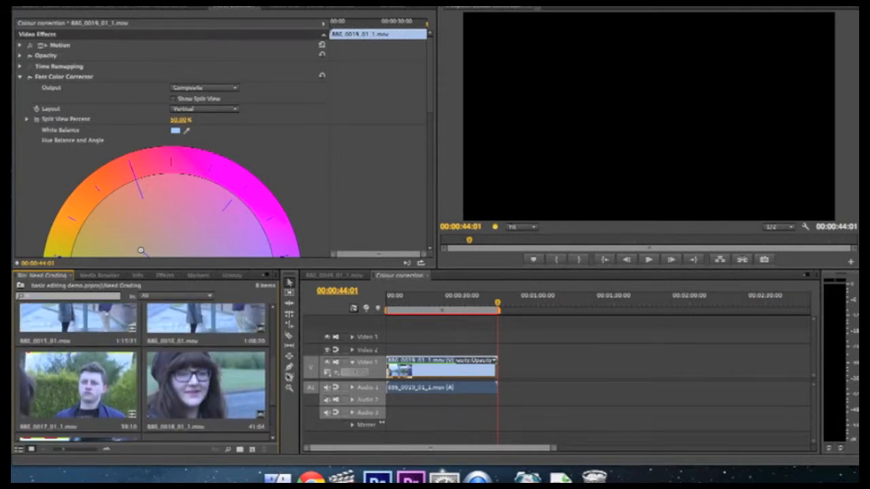
{"action": "left_click", "coordinate": [238, 392]}
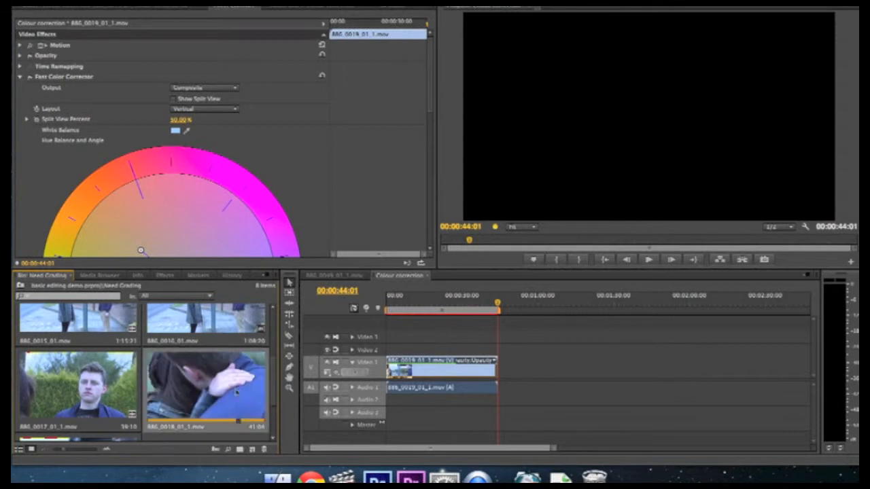
{"action": "left_click", "coordinate": [121, 376], "text": "shift"}
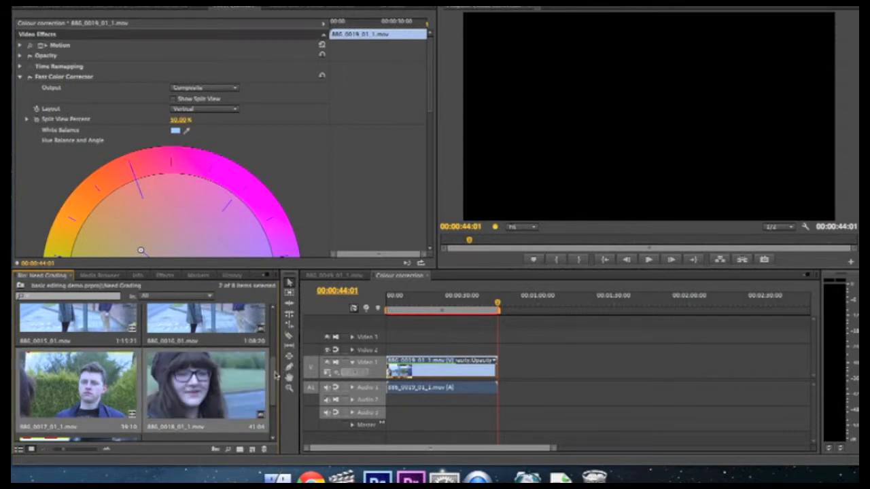
{"action": "scroll", "coordinate": [274, 374], "scroll_direction": "up", "scroll_amount": 2}
{"action": "left_click", "coordinate": [210, 376], "text": "shift"}
{"action": "left_click", "coordinate": [113, 375], "text": "shift"}
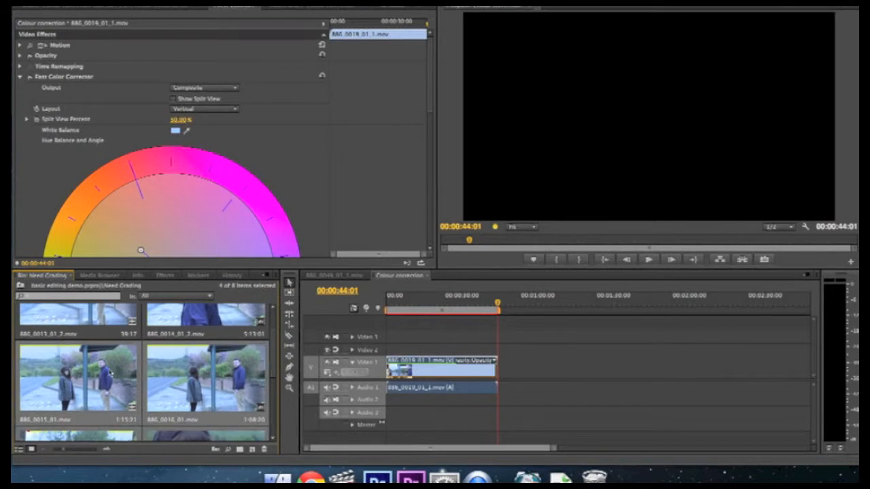
{"action": "left_click", "coordinate": [109, 318], "text": "shift"}
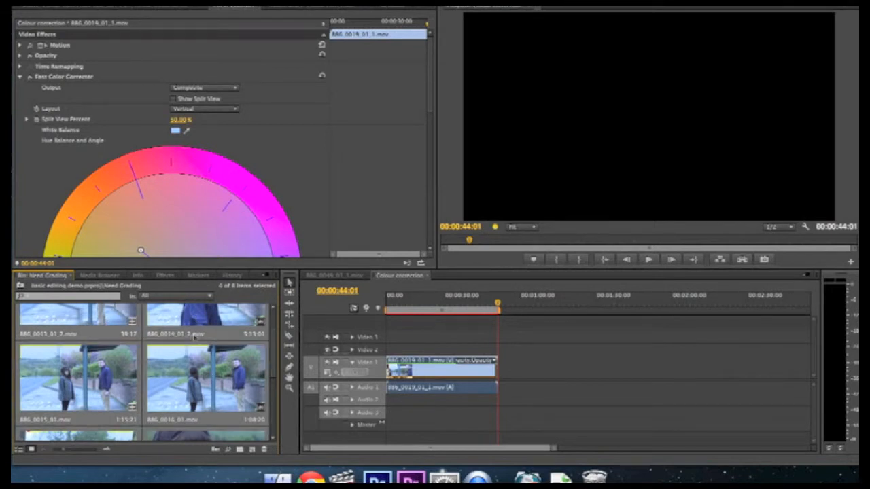
{"action": "left_click_drag", "start_coordinate": [103, 326], "coordinate": [502, 360]}
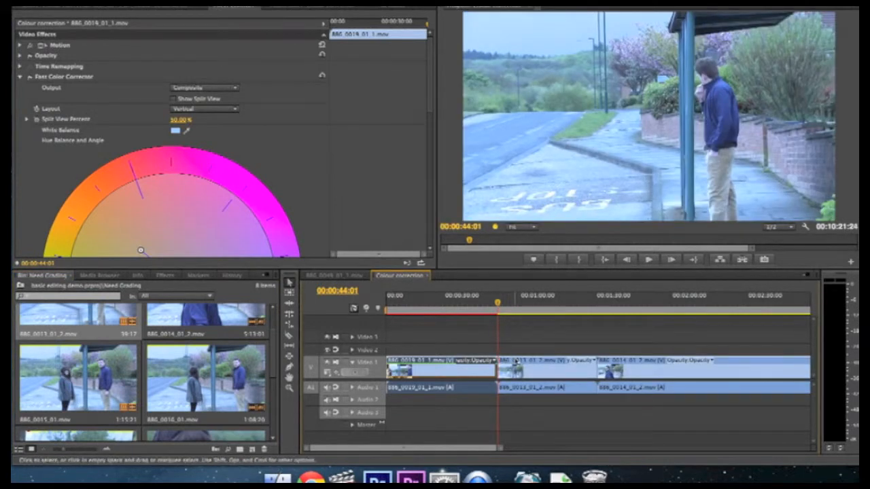
Step: Preview the new footage at several points, then select every clip after the first with Track Select
{"action": "left_click", "coordinate": [545, 301]}
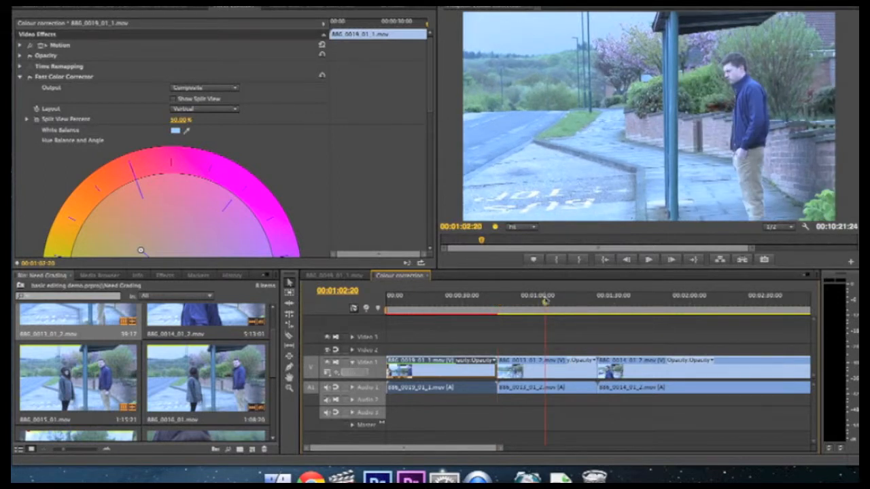
{"action": "left_click", "coordinate": [434, 302]}
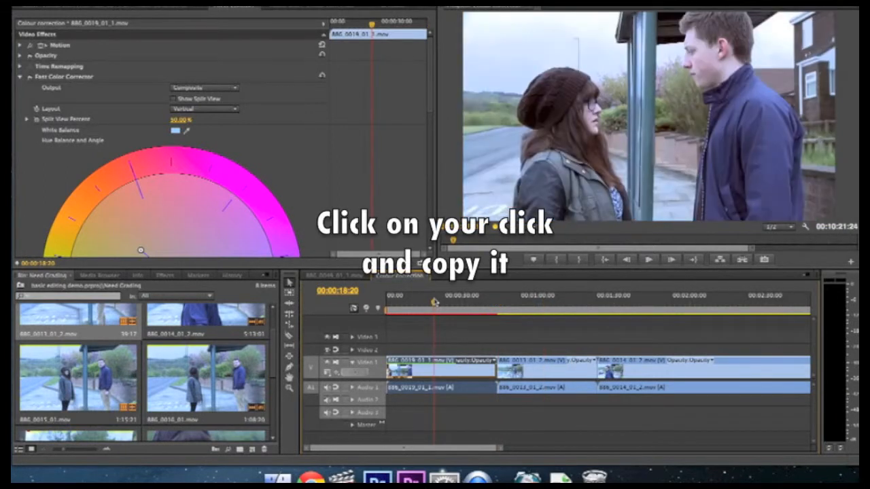
{"action": "left_click", "coordinate": [561, 302]}
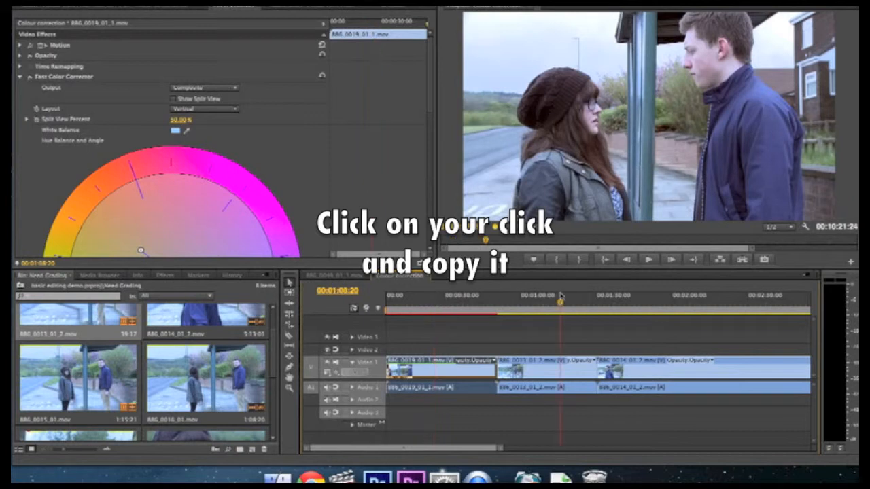
{"action": "left_click", "coordinate": [289, 292]}
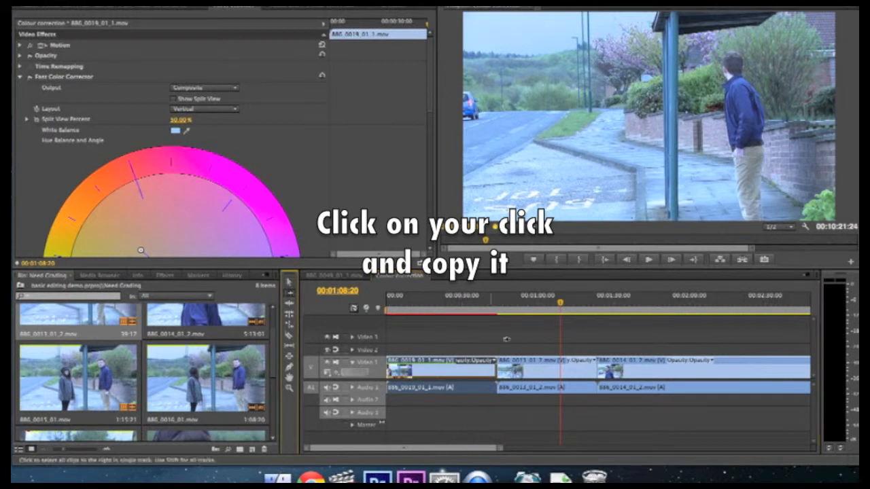
{"action": "left_click", "coordinate": [517, 363]}
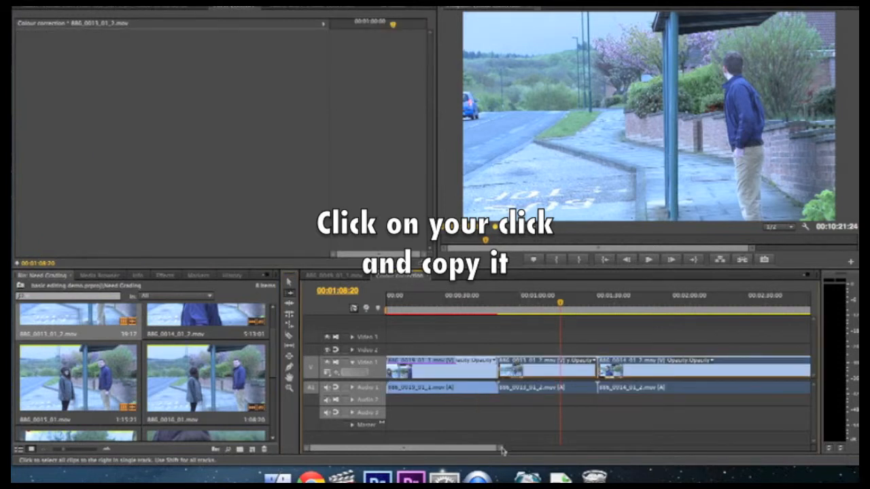
Step: Zoom the timeline out and select all clips after the first one
{"action": "left_click_drag", "start_coordinate": [502, 450], "coordinate": [682, 456]}
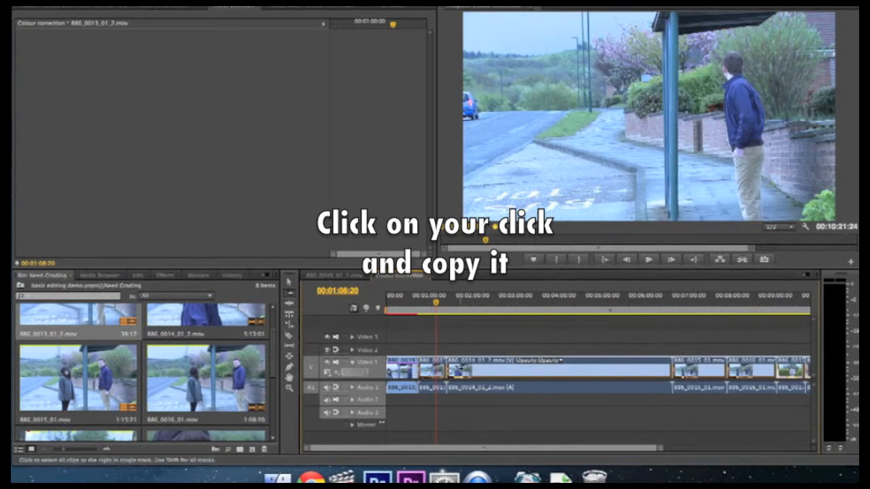
{"action": "left_click", "coordinate": [484, 367]}
{"action": "left_click", "coordinate": [432, 368]}
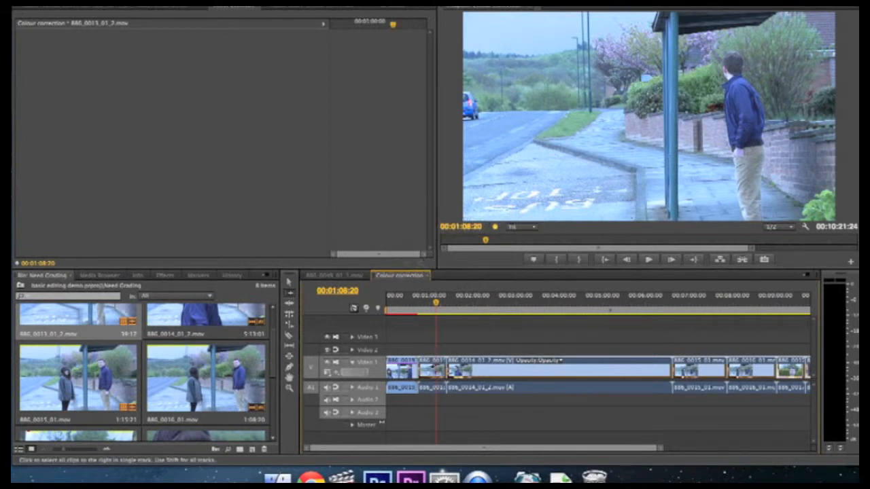
{"action": "left_click", "coordinate": [404, 367]}
{"action": "left_click", "coordinate": [431, 366]}
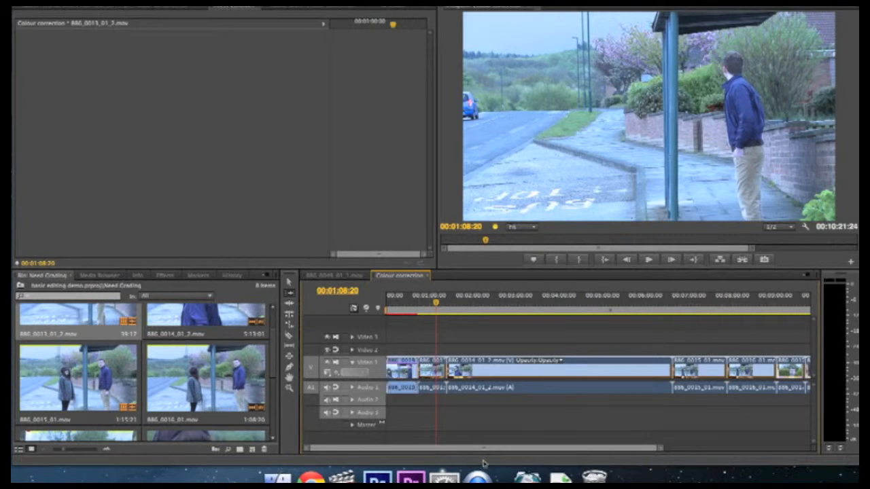
Step: Paste the copied colour grading attributes onto the selected clips
{"action": "left_click_drag", "start_coordinate": [660, 452], "coordinate": [675, 452]}
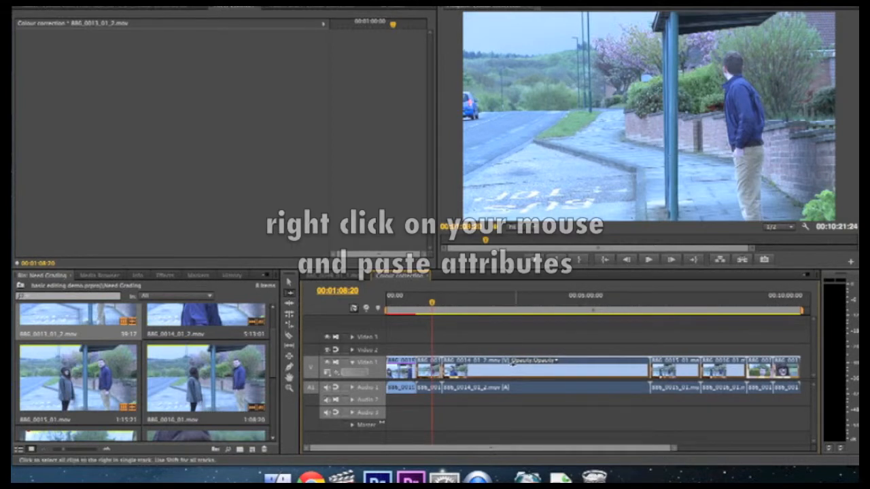
{"action": "left_click", "coordinate": [291, 284]}
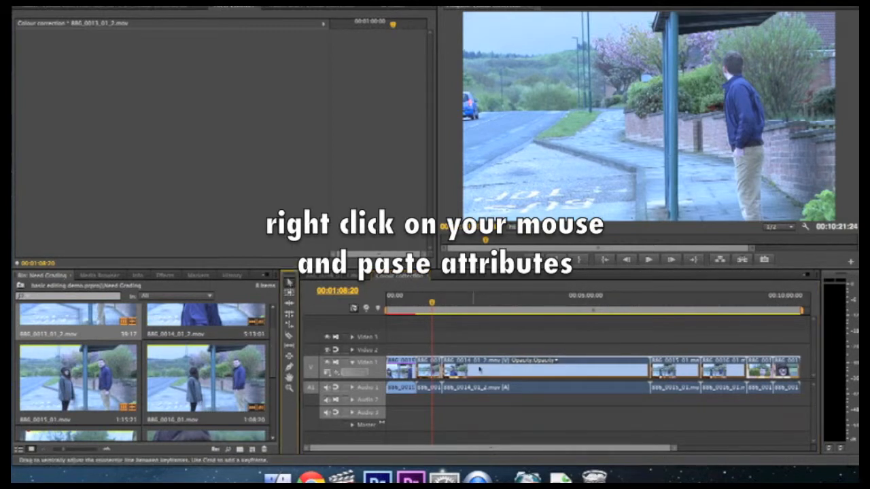
{"action": "right_click", "coordinate": [494, 370]}
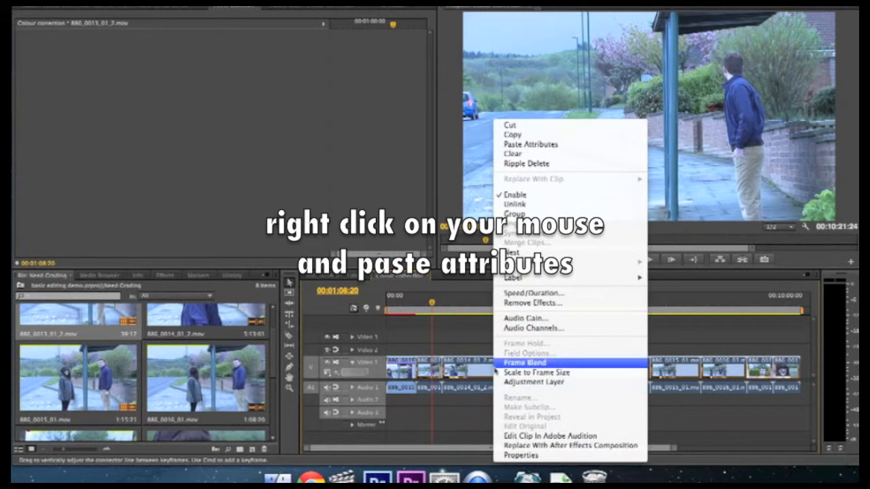
{"action": "left_click", "coordinate": [537, 144]}
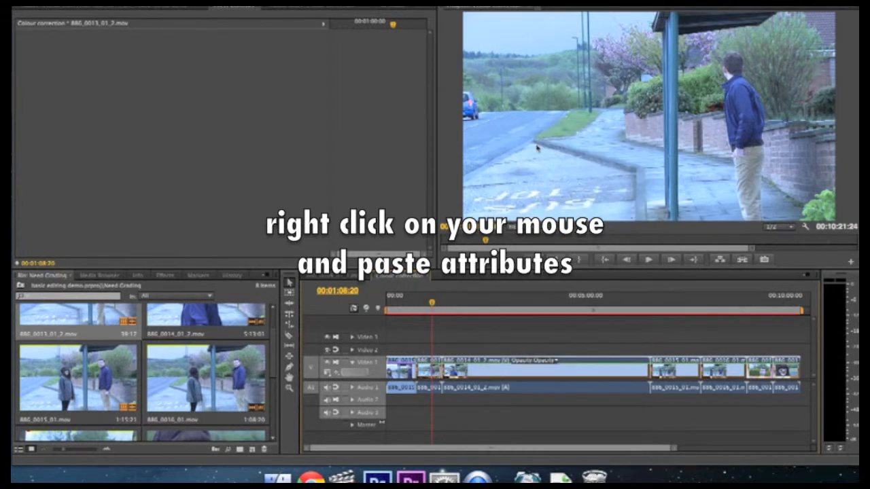
{"action": "left_click", "coordinate": [435, 303]}
{"action": "left_click_drag", "start_coordinate": [435, 303], "coordinate": [522, 326]}
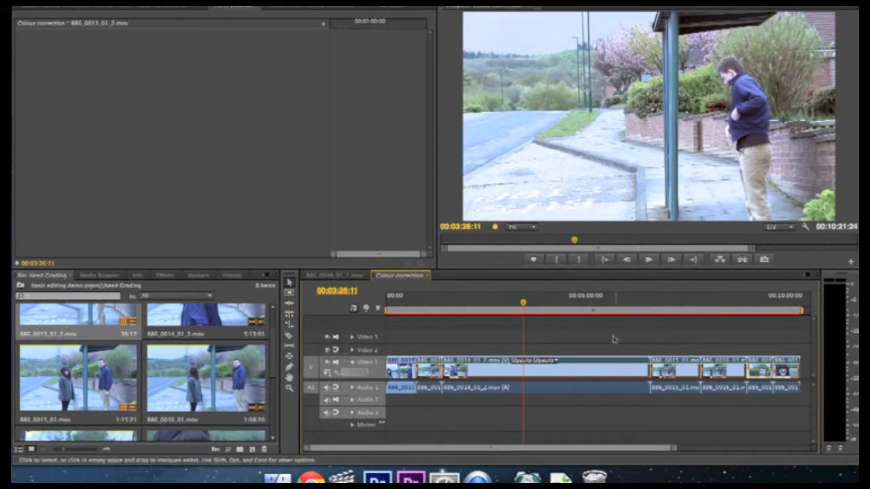
{"action": "left_click_drag", "start_coordinate": [475, 228], "coordinate": [484, 232]}
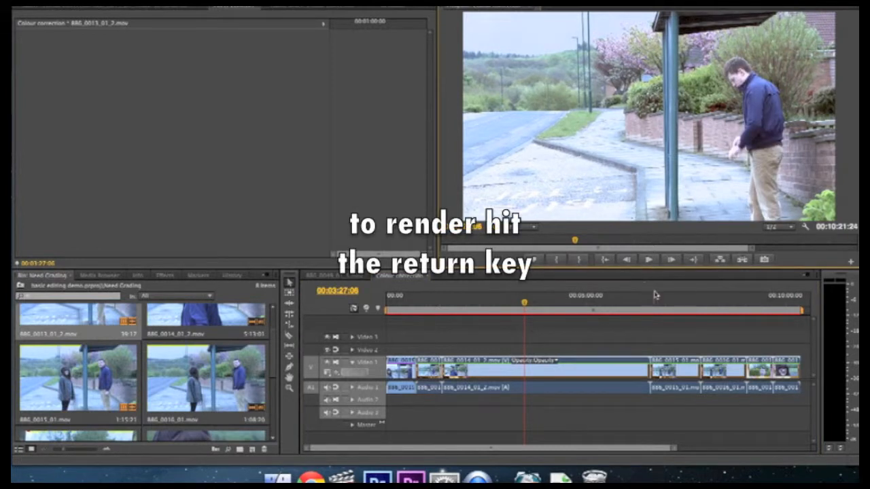
{"action": "key", "text": "Return"}
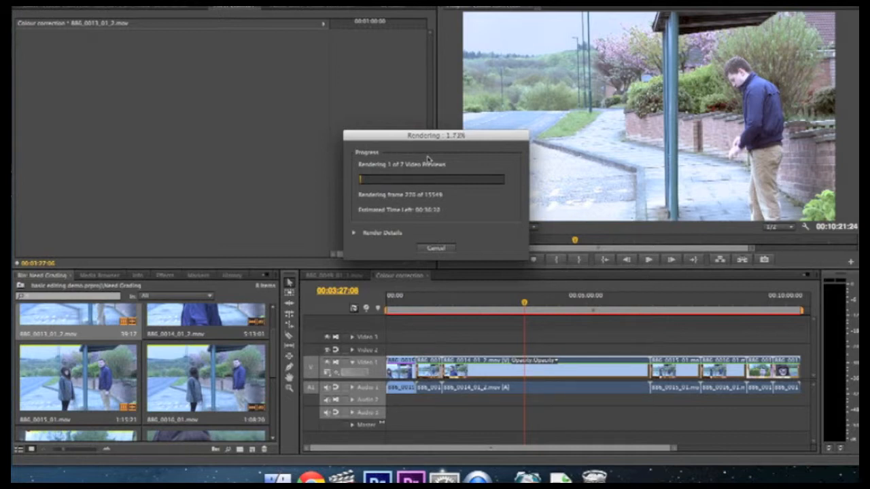
{"action": "left_click", "coordinate": [437, 249]}
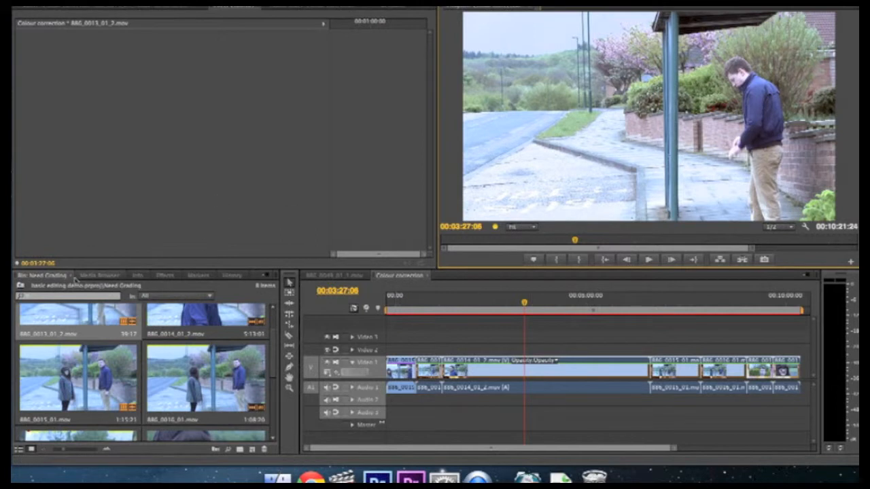
Step: Go back to the project's top level and open the main edit sequence, zoomed out
{"action": "left_click", "coordinate": [20, 285]}
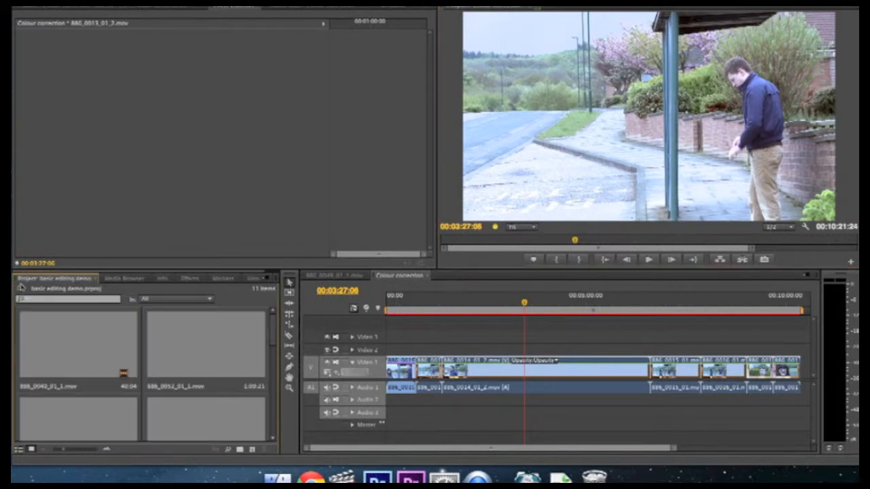
{"action": "left_click", "coordinate": [333, 276]}
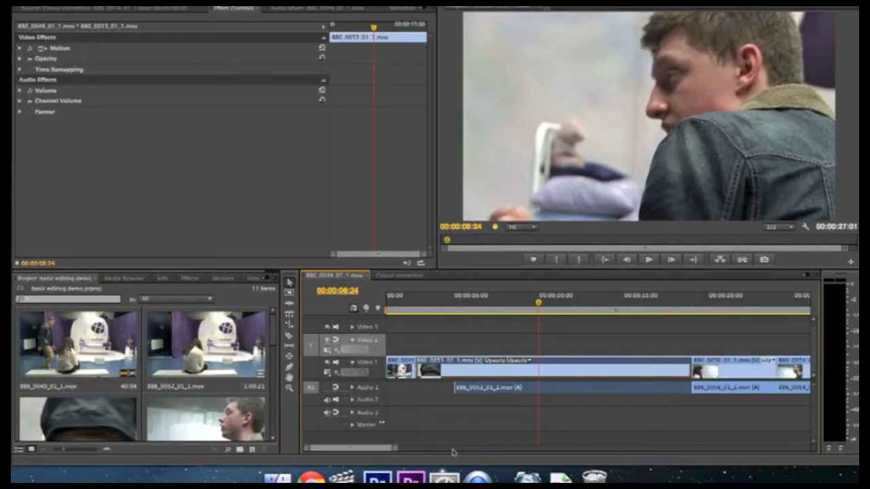
{"action": "left_click_drag", "start_coordinate": [398, 448], "coordinate": [469, 448]}
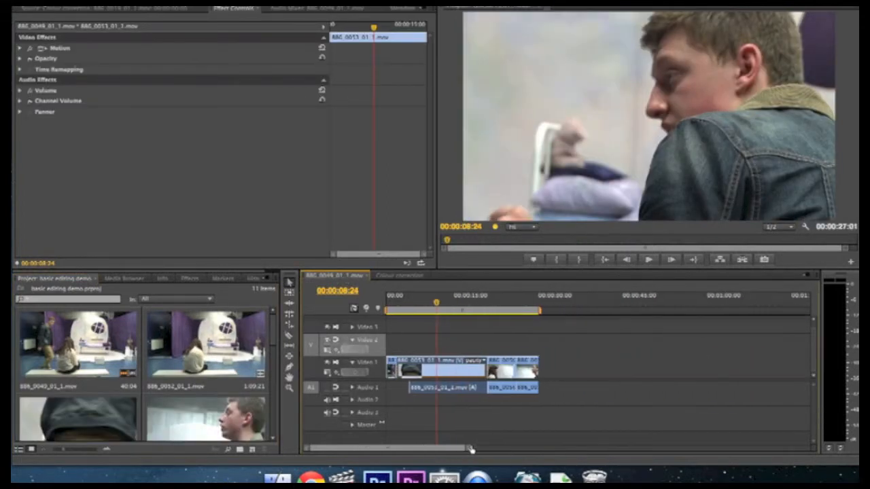
Step: Deselect all clips and park the playhead on the last frame of the final clip
{"action": "left_click_drag", "start_coordinate": [438, 303], "coordinate": [532, 304]}
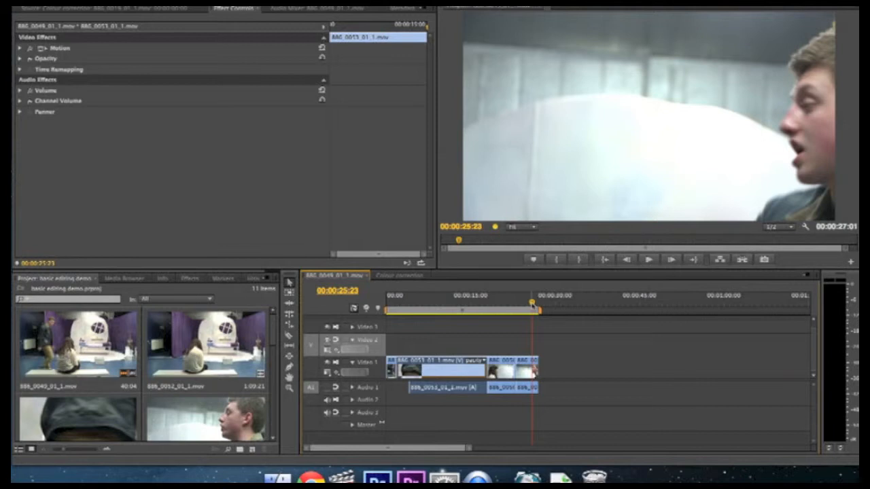
{"action": "left_click", "coordinate": [565, 350]}
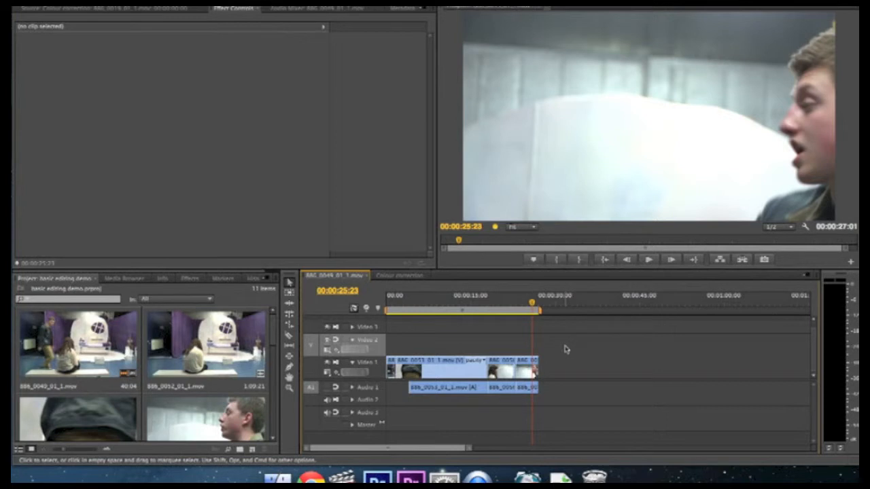
{"action": "left_click", "coordinate": [541, 303]}
{"action": "left_click_drag", "start_coordinate": [541, 303], "coordinate": [537, 303]}
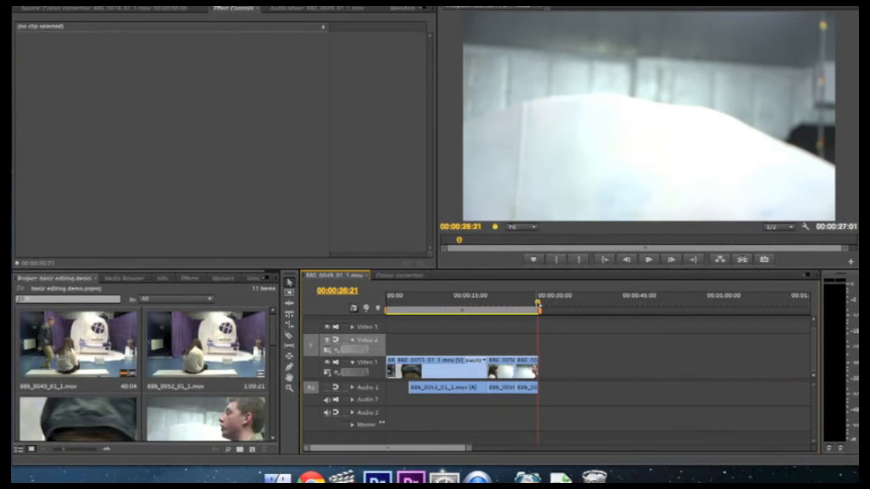
{"action": "left_click_drag", "start_coordinate": [537, 303], "coordinate": [538, 303]}
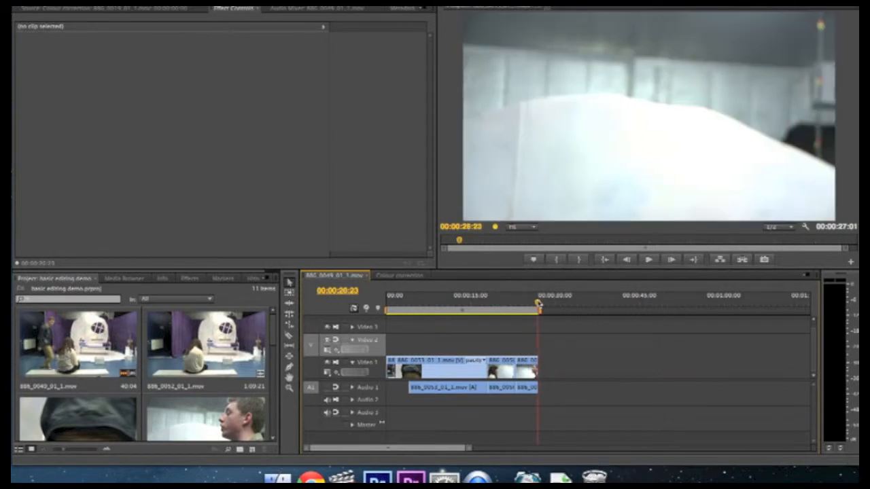
Step: Find the Need Grading bin in the Project panel and open it as a floating bin window
{"action": "scroll", "coordinate": [225, 372], "scroll_direction": "down", "scroll_amount": 5}
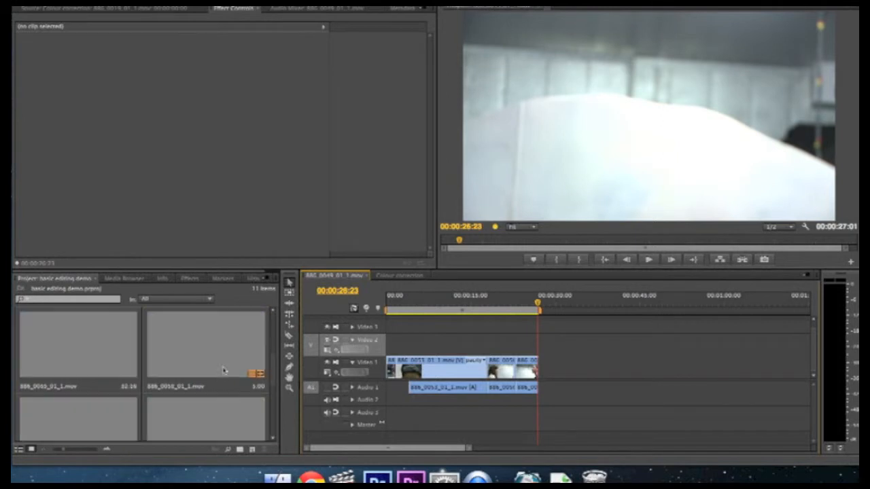
{"action": "scroll", "coordinate": [224, 370], "scroll_direction": "down", "scroll_amount": 3}
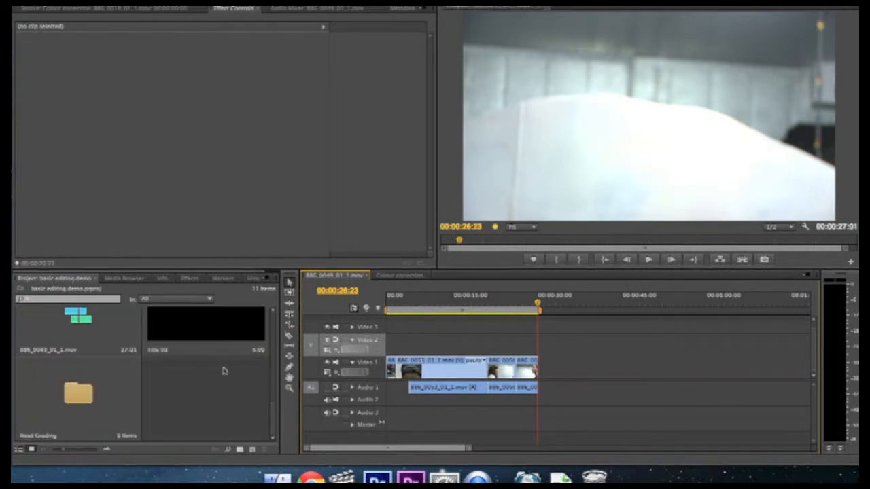
{"action": "scroll", "coordinate": [224, 370], "scroll_direction": "up", "scroll_amount": 2}
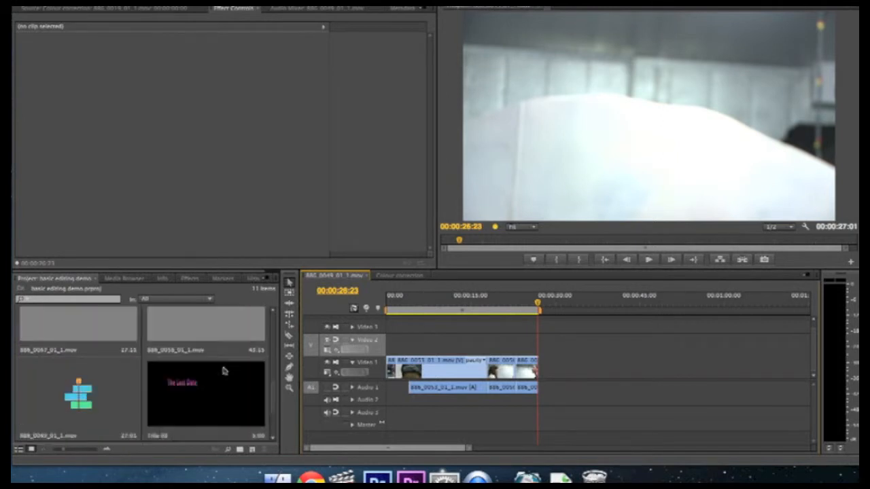
{"action": "scroll", "coordinate": [224, 370], "scroll_direction": "down", "scroll_amount": 2}
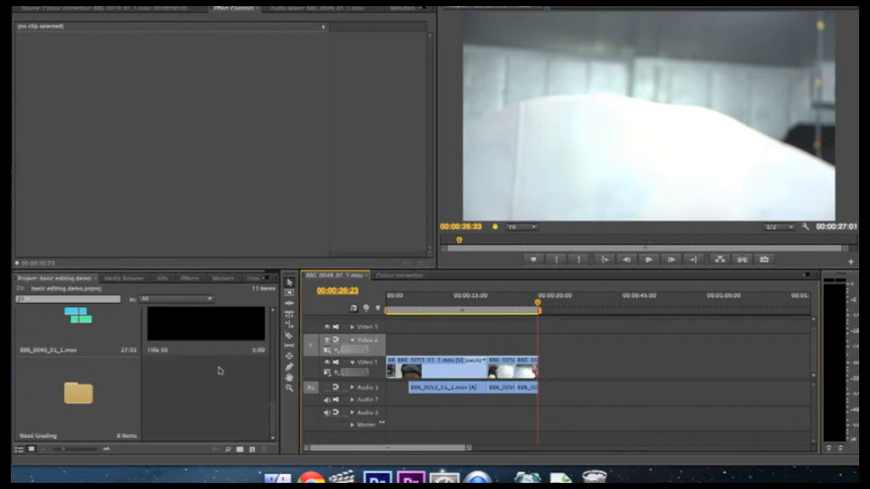
{"action": "mouse_move", "coordinate": [272, 412]}
{"action": "left_mouse_down"}
{"action": "mouse_move", "coordinate": [281, 317]}
{"action": "mouse_move", "coordinate": [275, 419]}
{"action": "left_mouse_up"}
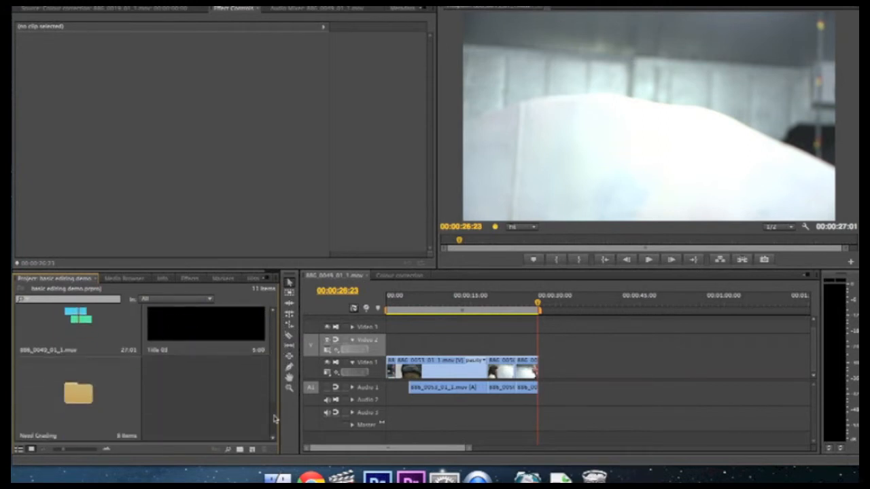
{"action": "left_click", "coordinate": [117, 391]}
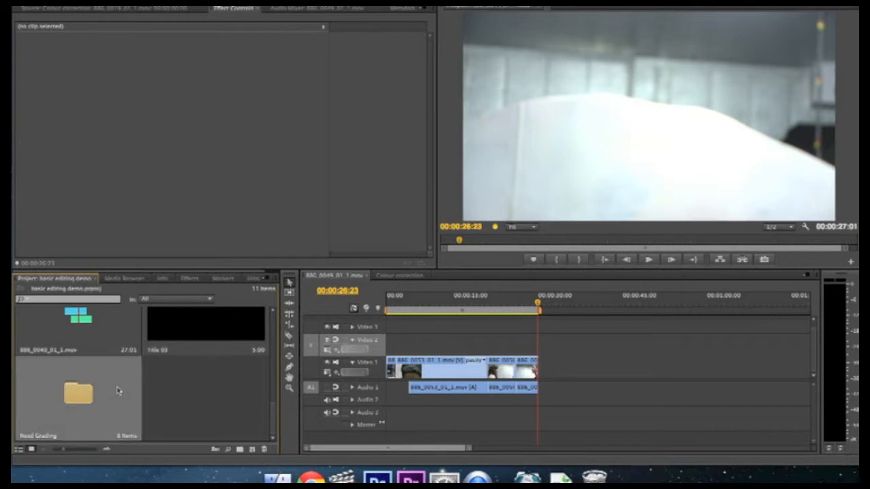
{"action": "double_click", "coordinate": [117, 391]}
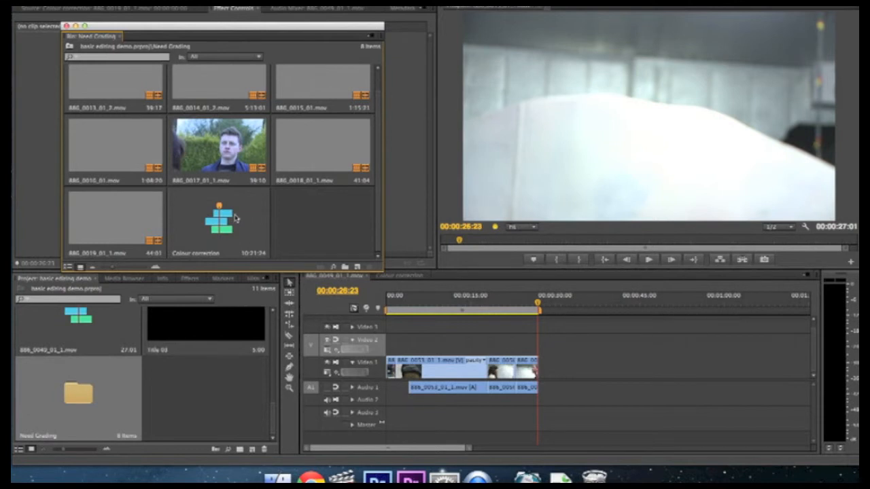
Step: Append the Colour correction sequence after the main edit's last clip and play it back
{"action": "left_click_drag", "start_coordinate": [235, 216], "coordinate": [542, 367]}
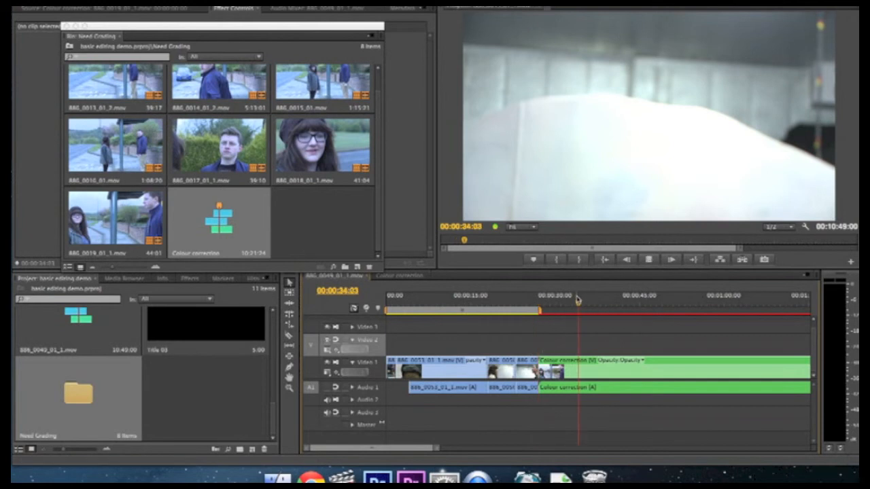
{"action": "key", "text": "space"}
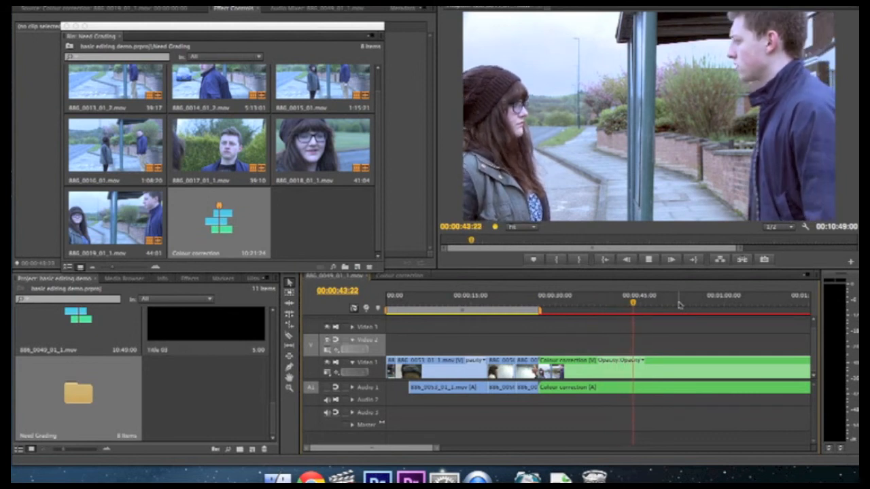
{"action": "key", "text": "space"}
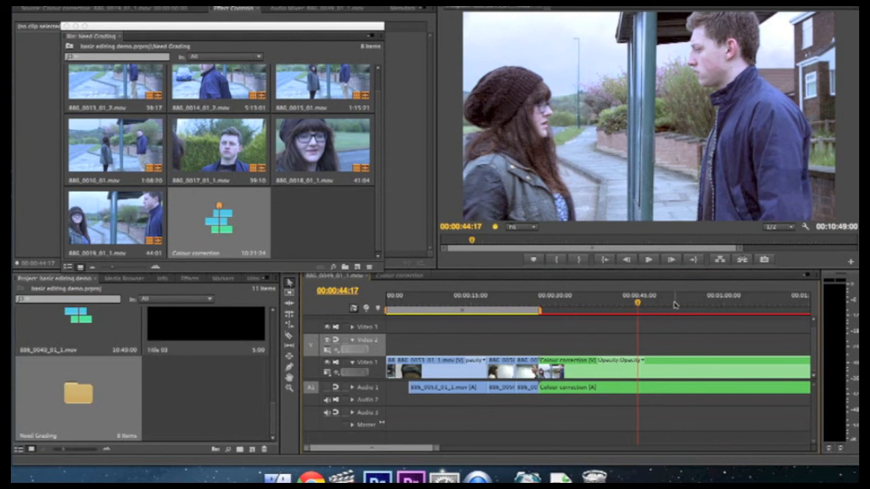